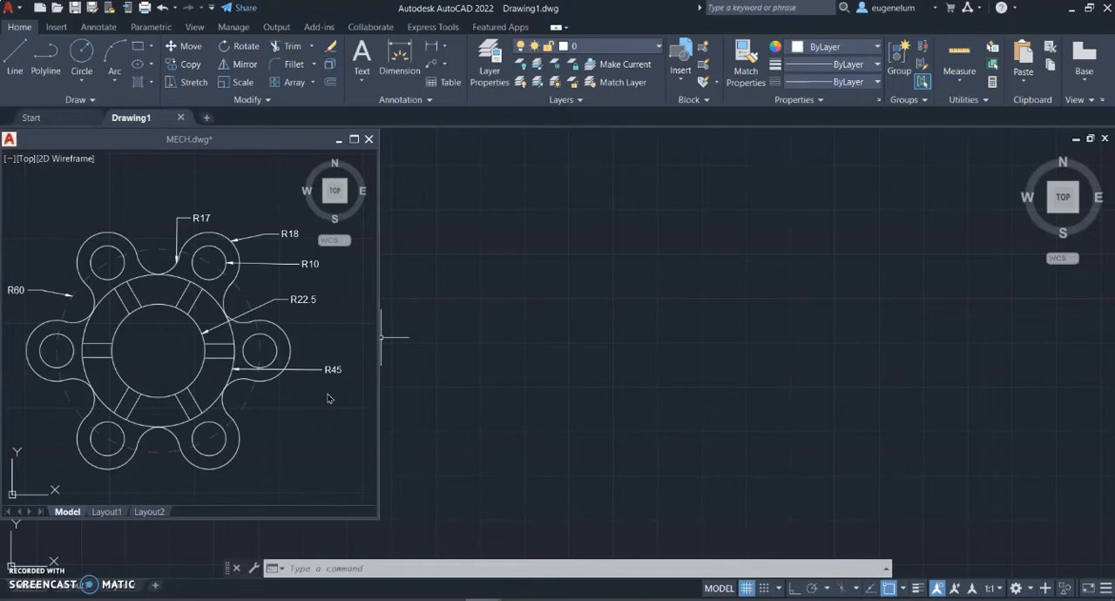
{"action": "left_click", "coordinate": [329, 398]}
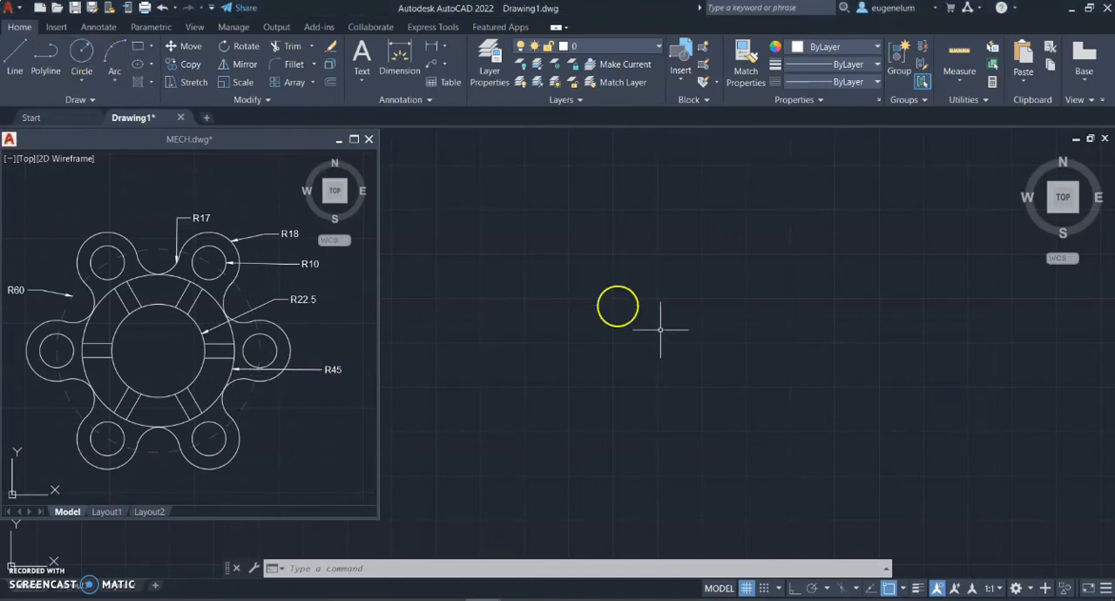
{"action": "left_click", "coordinate": [740, 340]}
{"action": "left_click", "coordinate": [742, 356]}
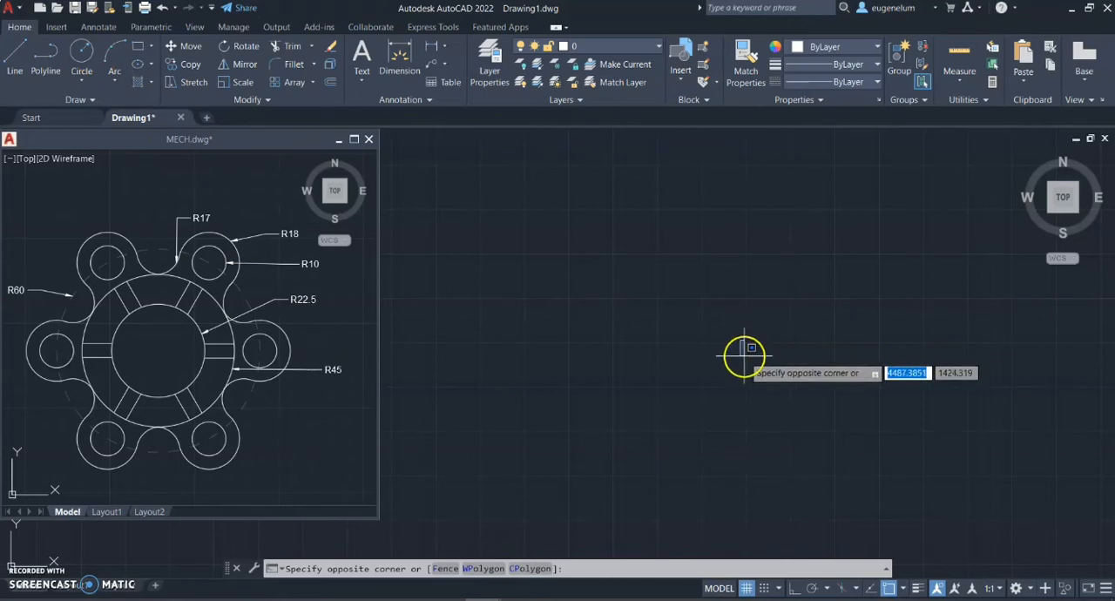
{"action": "left_click", "coordinate": [236, 118]}
Draw a circle with a radius of 22.5 in the empty drawing area as the part's inner circle
{"action": "left_click", "coordinate": [81, 53]}
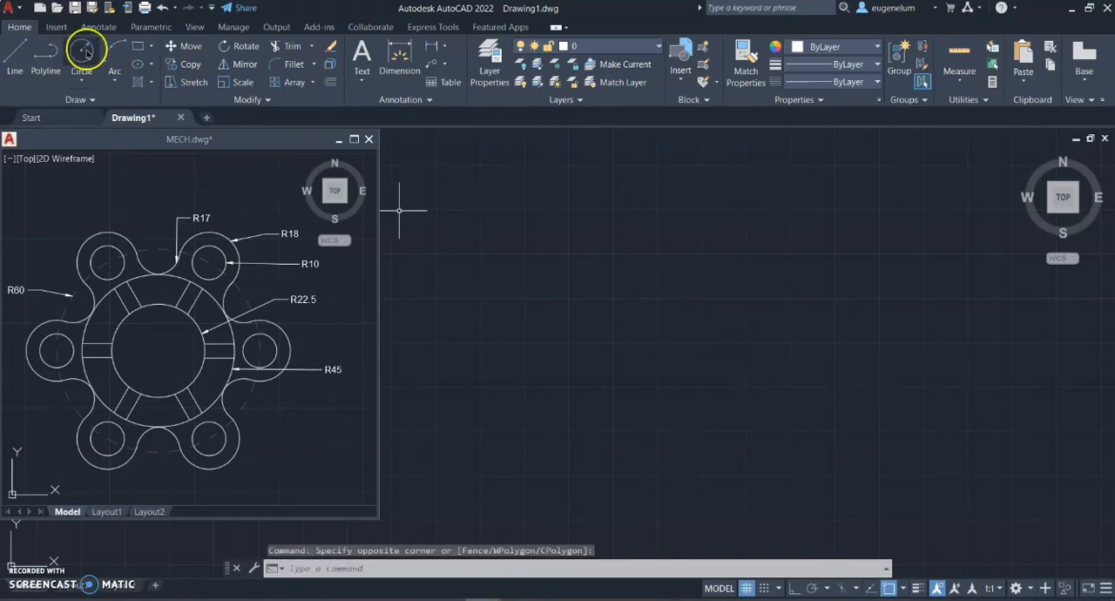
{"action": "left_click", "coordinate": [737, 311]}
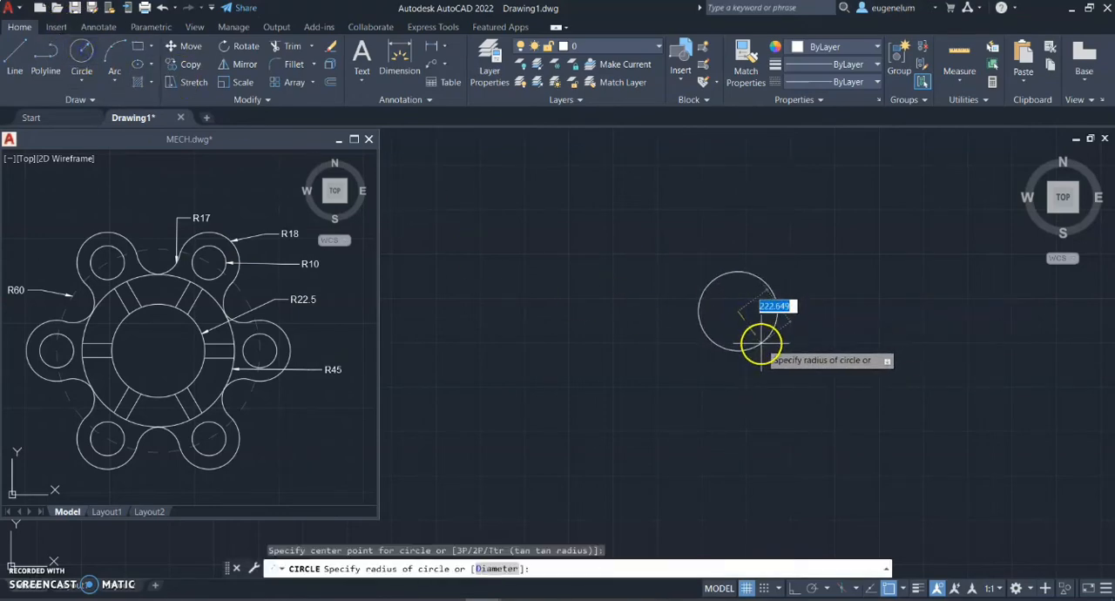
{"action": "key", "text": "Return"}
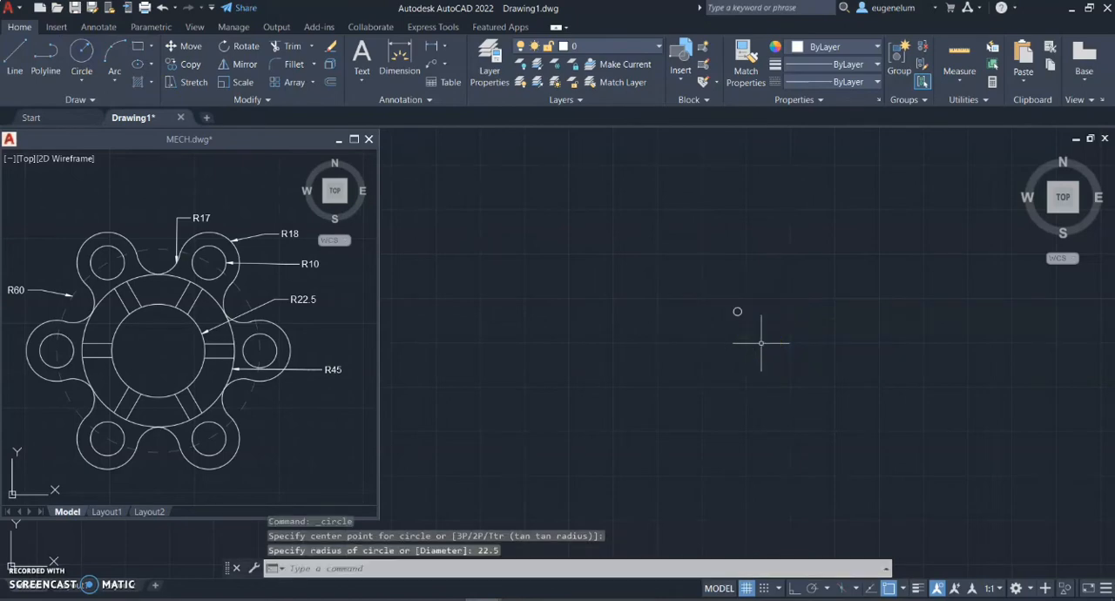
Draw a circle with a radius of 45 concentric with the 22.5-radius circle
{"action": "scroll", "coordinate": [753, 337], "scroll_direction": "up", "scroll_amount": 2}
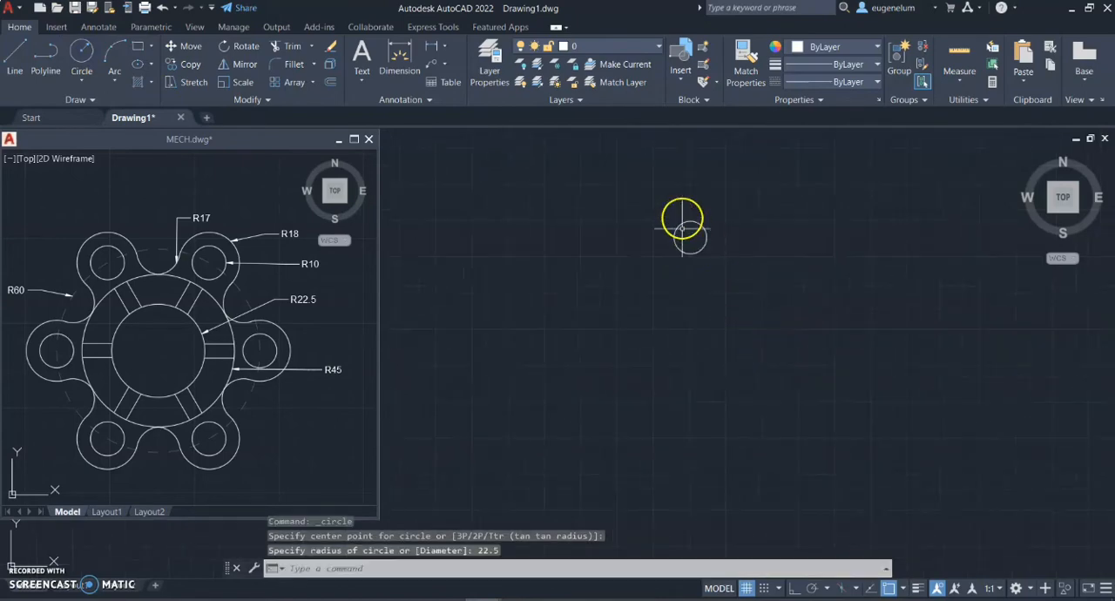
{"action": "middle_click_drag", "start_coordinate": [682, 219], "coordinate": [563, 392]}
{"action": "scroll", "coordinate": [592, 397], "scroll_direction": "up", "scroll_amount": 2}
{"action": "scroll", "coordinate": [592, 397], "scroll_direction": "up", "scroll_amount": 3}
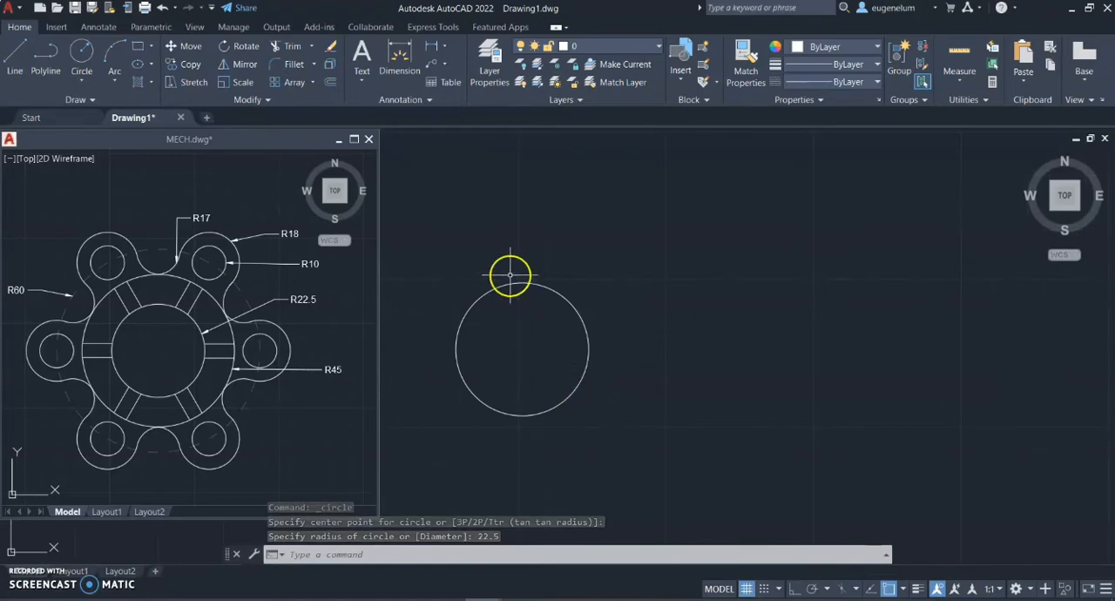
{"action": "left_click", "coordinate": [87, 48]}
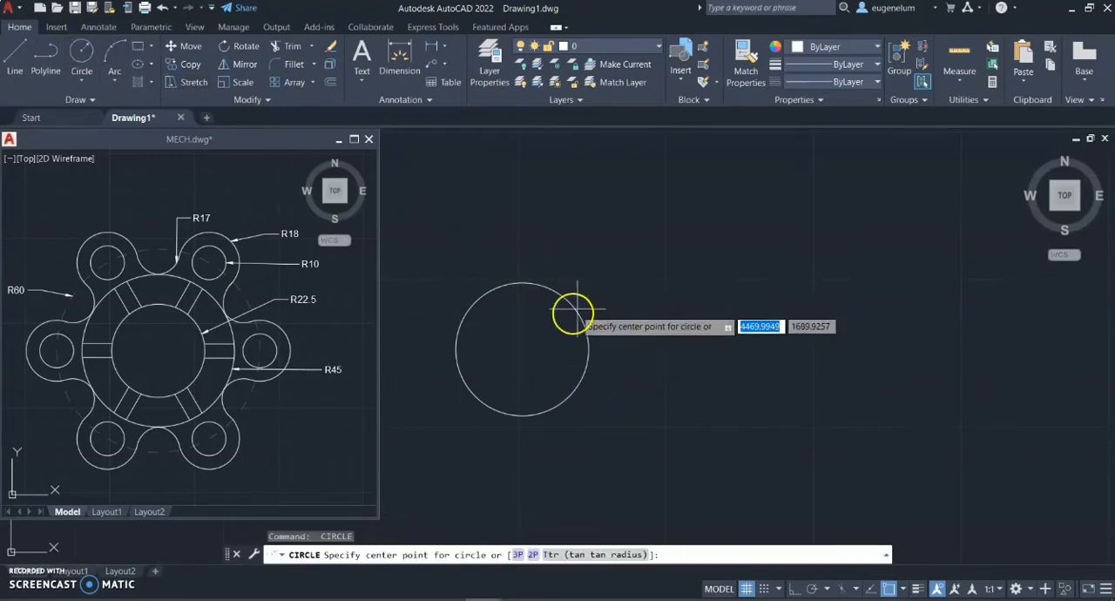
{"action": "left_click", "coordinate": [523, 348]}
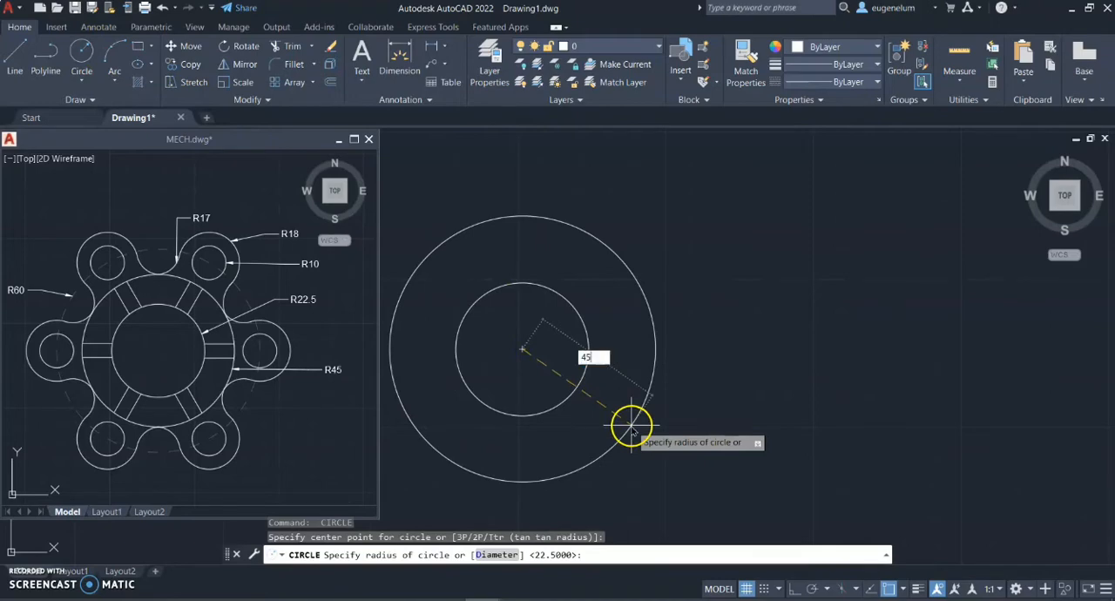
{"action": "key", "text": "Return"}
Draw a third concentric circle with a radius of 60 around the two existing circles
{"action": "scroll", "coordinate": [630, 425], "scroll_direction": "down", "scroll_amount": 3}
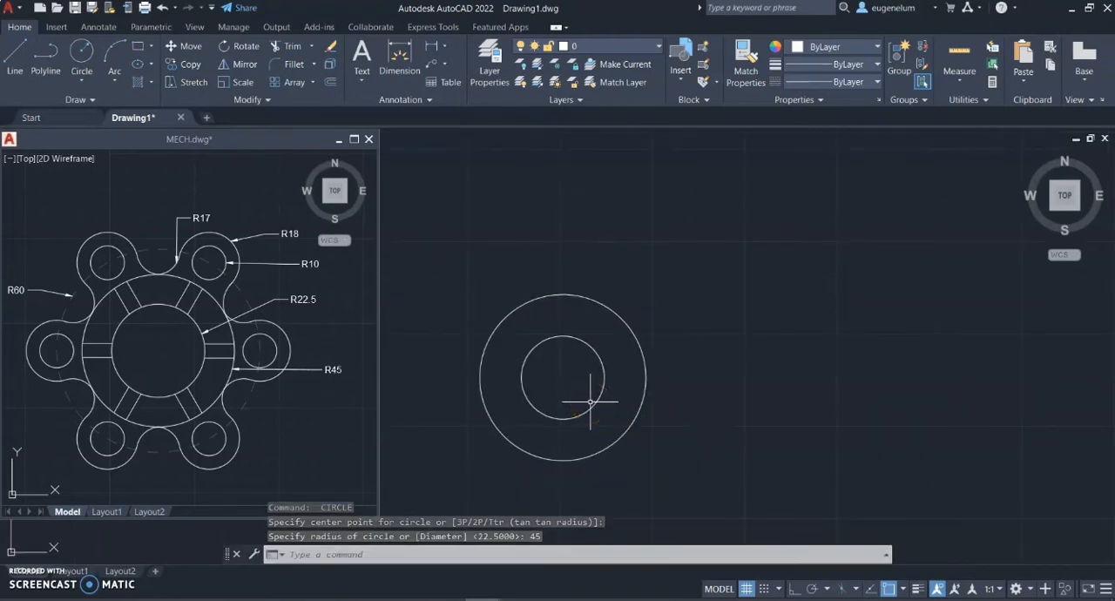
{"action": "type", "text": "c"}
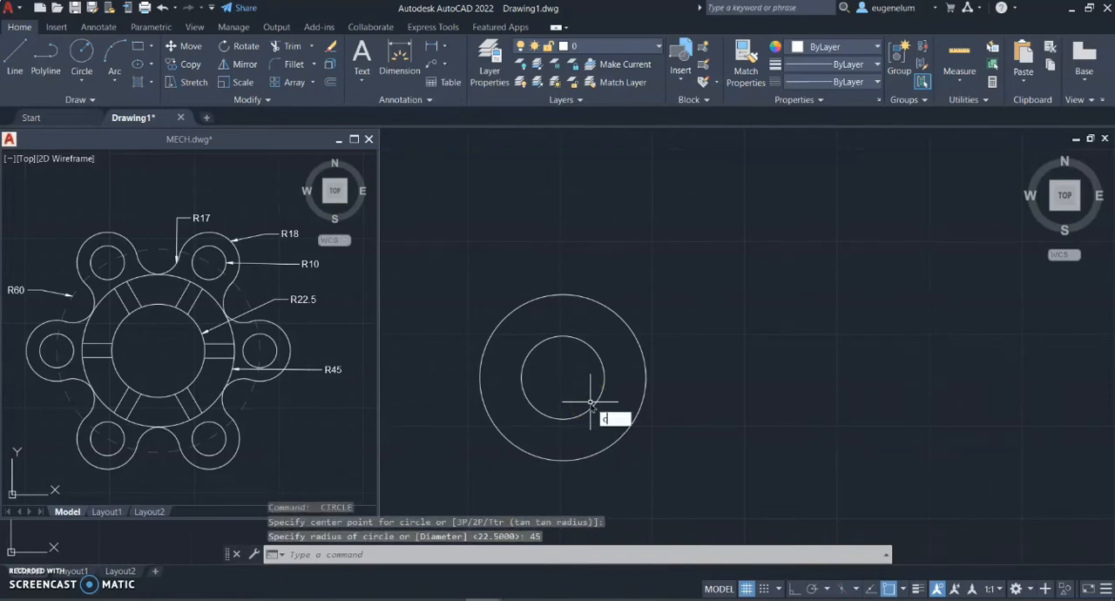
{"action": "key", "text": "Return"}
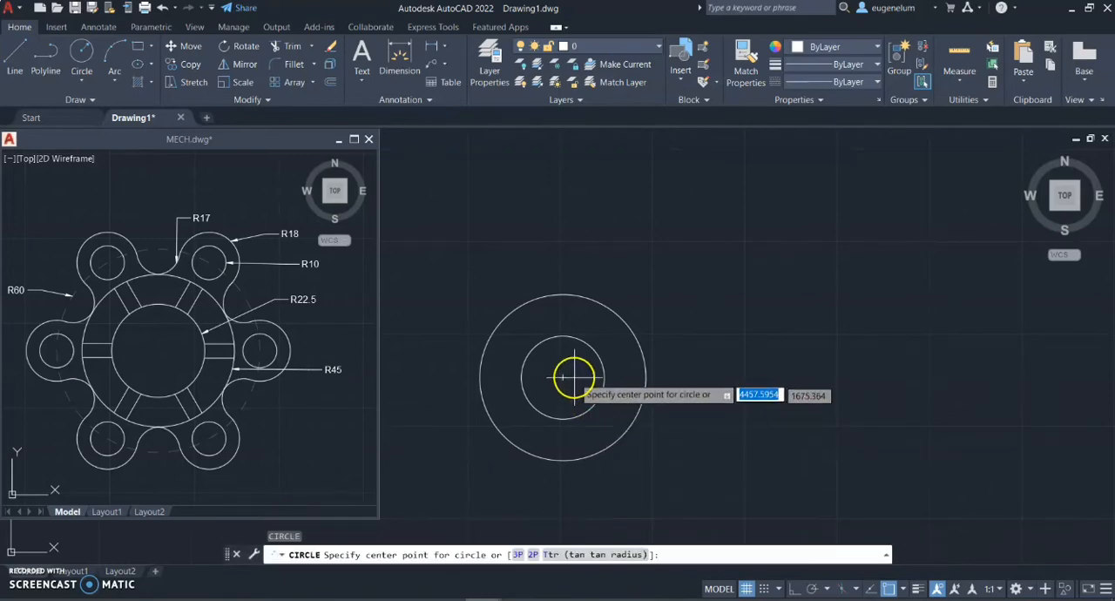
{"action": "left_click", "coordinate": [563, 377]}
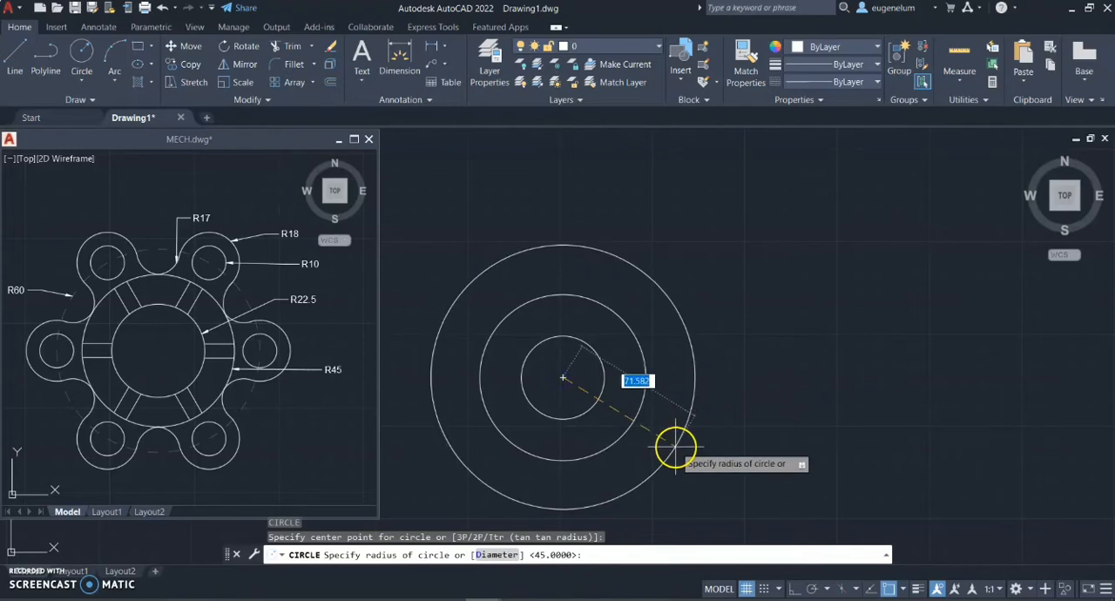
{"action": "key", "text": "Return"}
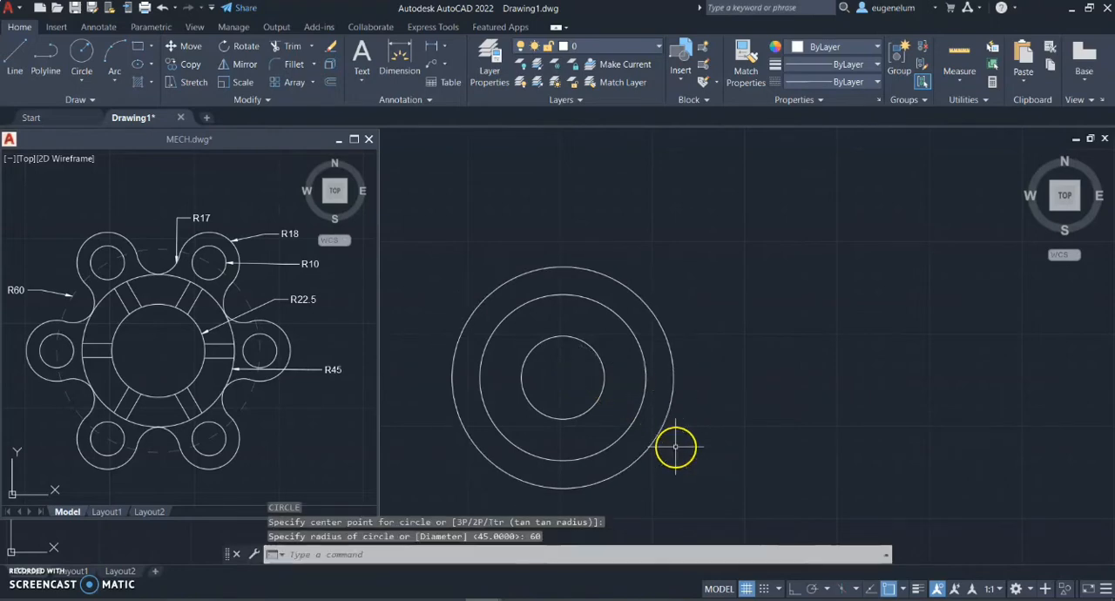
Load the dashed linetype JIS_02_1.2 from acadiso.lin into the drawing
{"action": "middle_click_drag", "start_coordinate": [555, 364], "coordinate": [595, 331]}
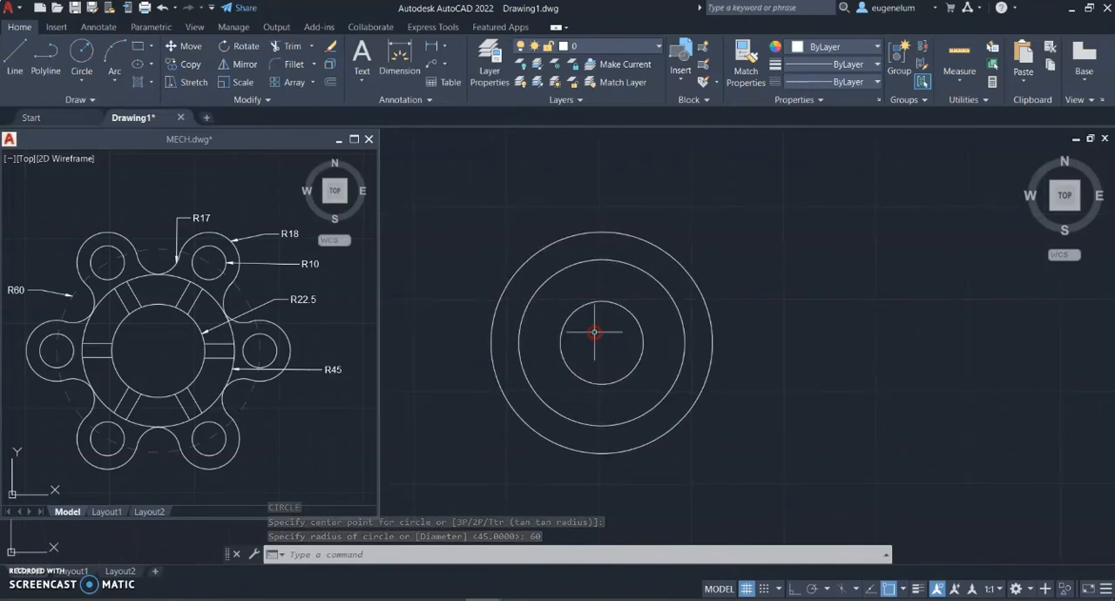
{"action": "left_click", "coordinate": [515, 271]}
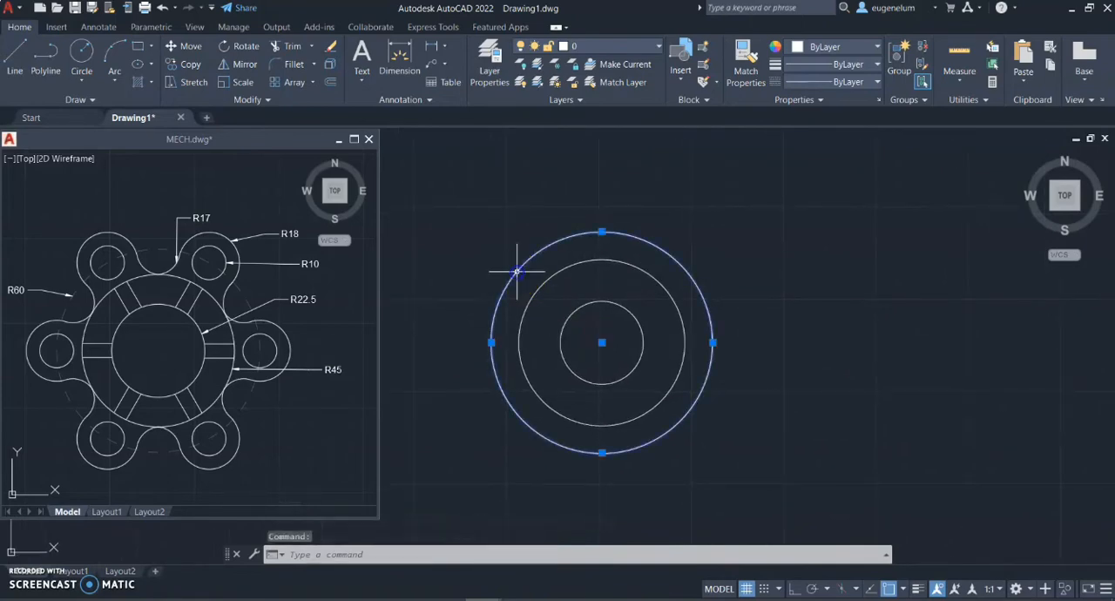
{"action": "left_click", "coordinate": [851, 83]}
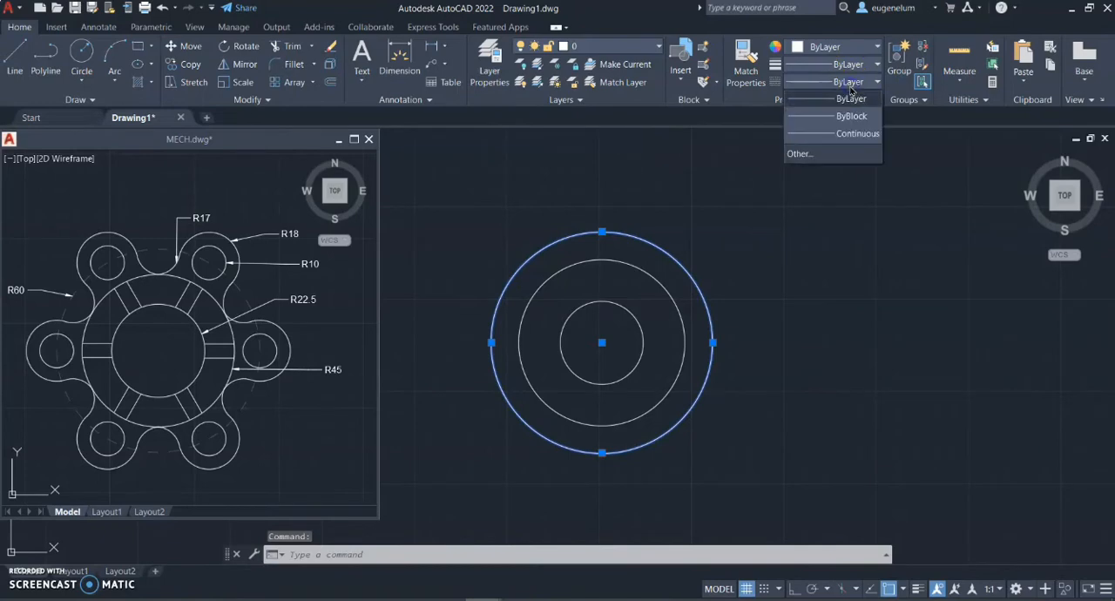
{"action": "left_click", "coordinate": [801, 154]}
{"action": "left_click", "coordinate": [680, 186]}
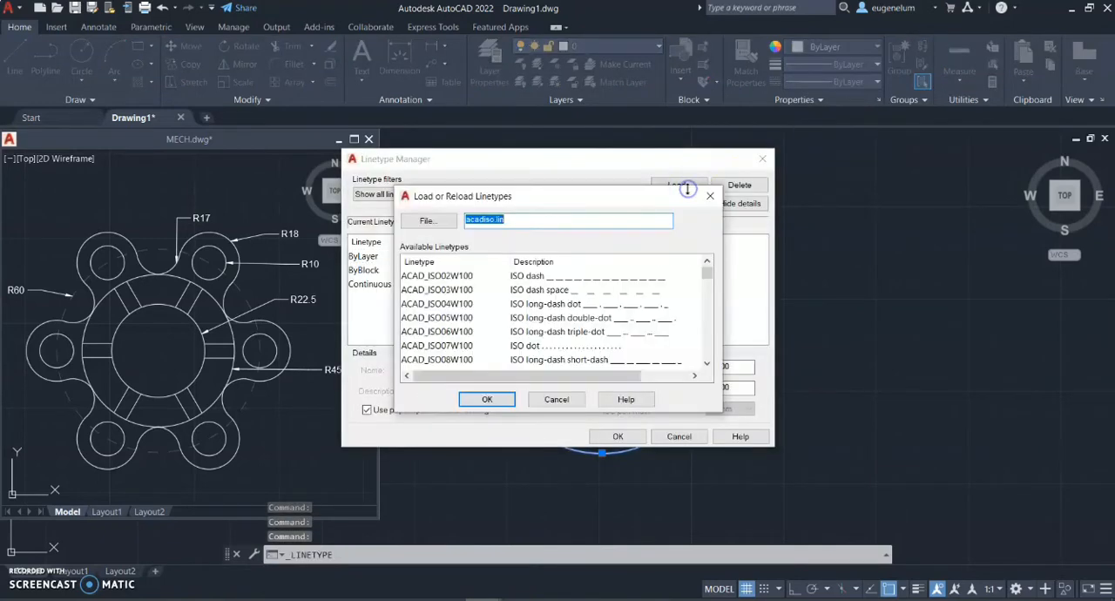
{"action": "scroll", "coordinate": [557, 327], "scroll_direction": "down", "scroll_amount": 15}
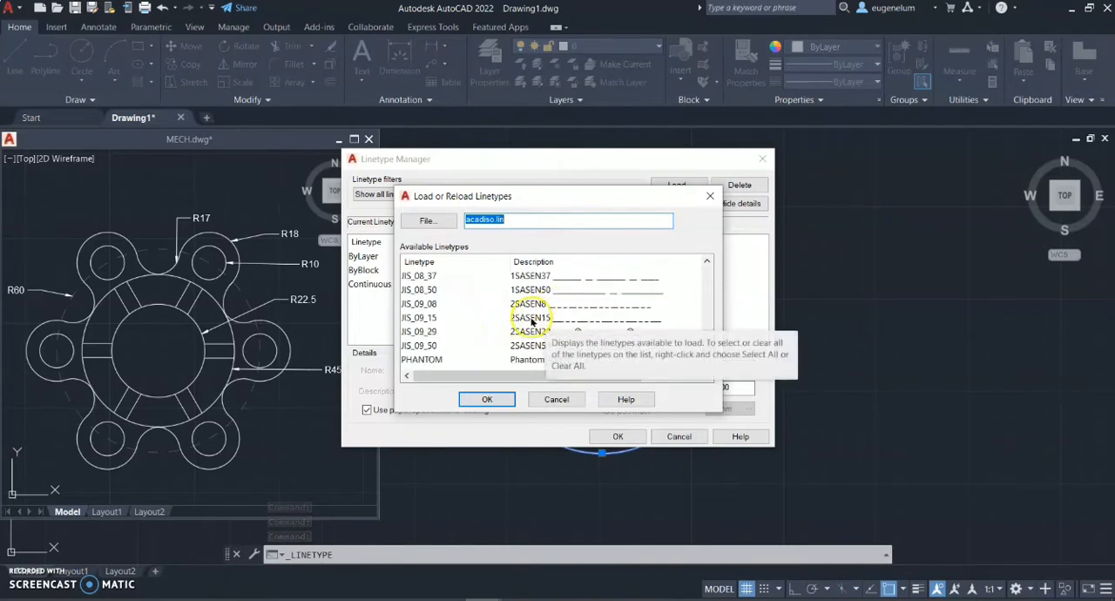
{"action": "scroll", "coordinate": [535, 321], "scroll_direction": "up", "scroll_amount": 2}
{"action": "left_click", "coordinate": [555, 277]}
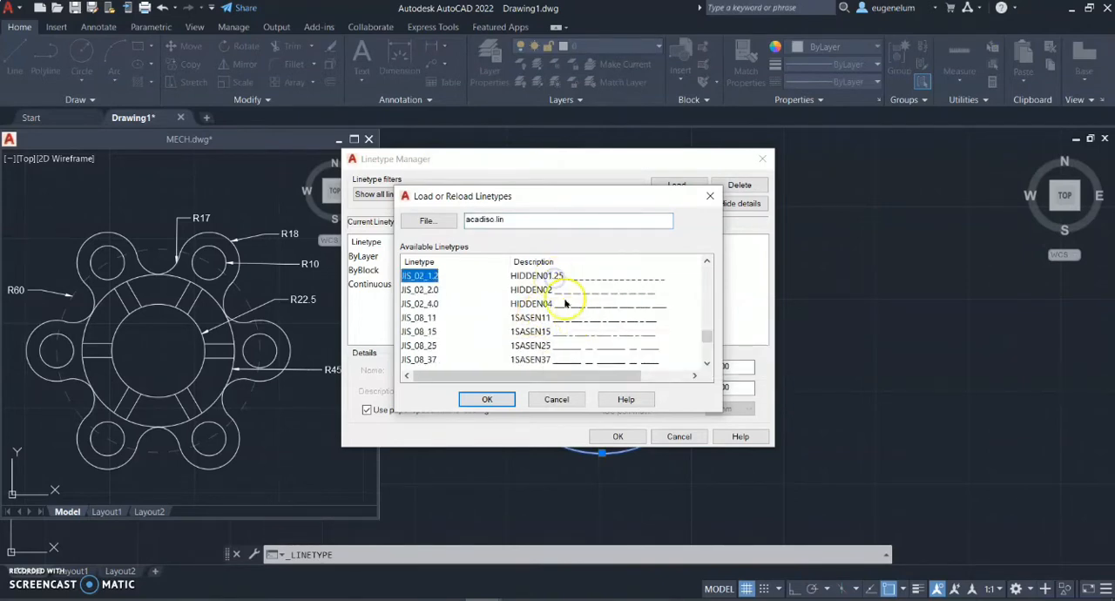
{"action": "left_click", "coordinate": [501, 399]}
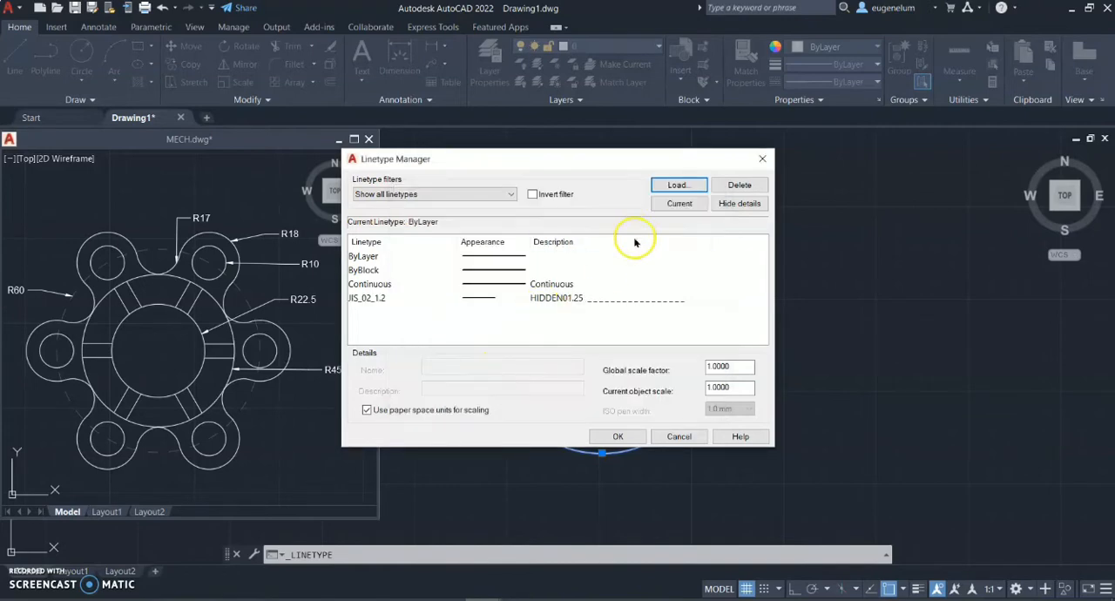
{"action": "left_click", "coordinate": [615, 437]}
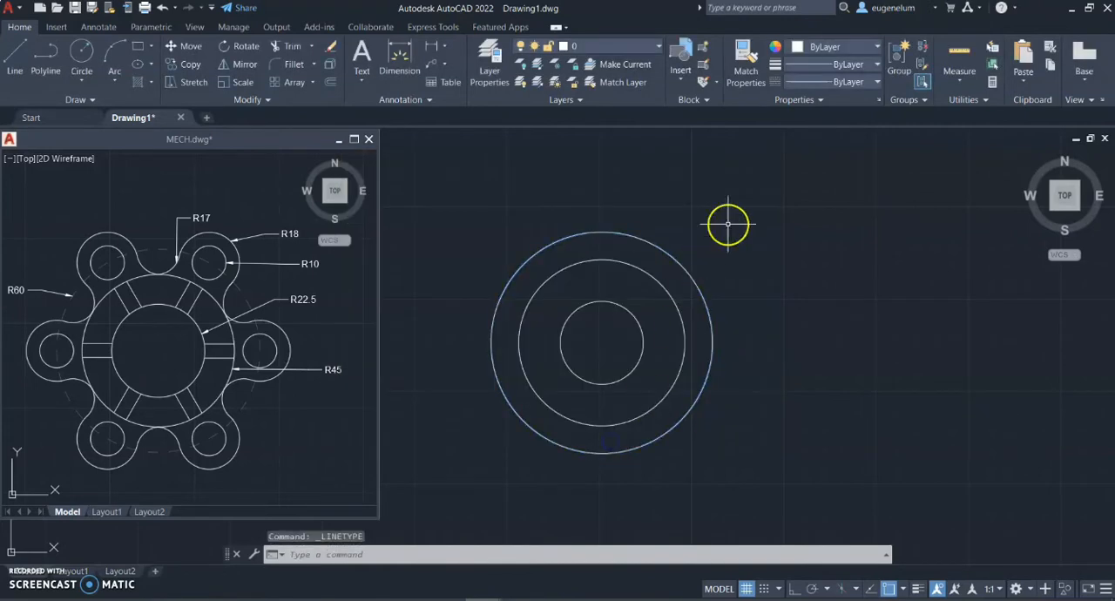
Change the linetype of the outermost circle, radius 60, to the dashed JIS_02_1.2 in its properties
{"action": "left_click", "coordinate": [824, 82]}
{"action": "left_click", "coordinate": [786, 152]}
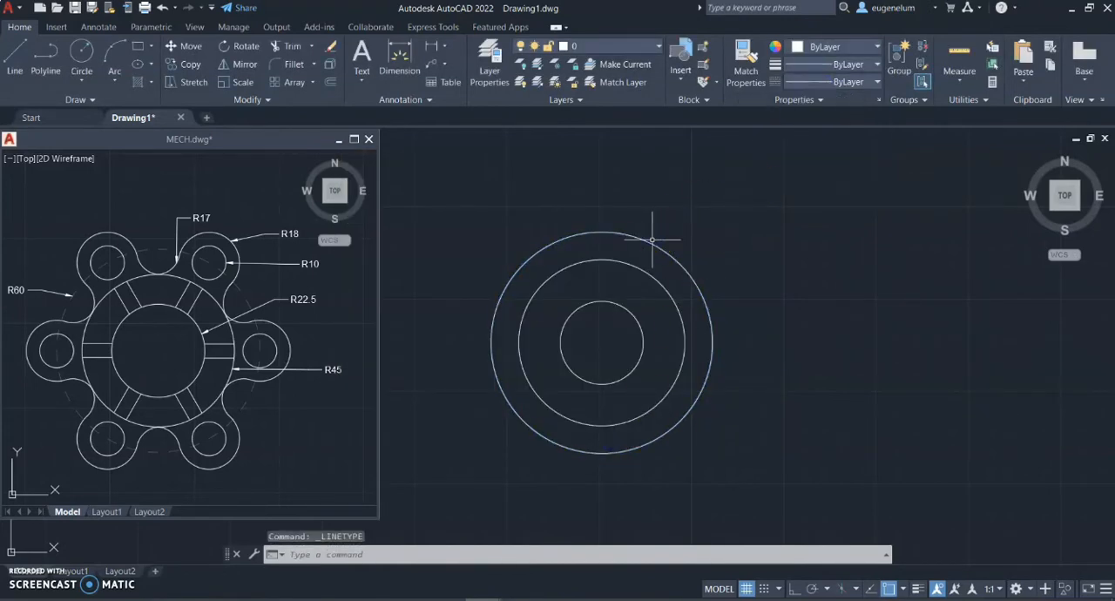
{"action": "left_click", "coordinate": [652, 238]}
{"action": "right_click", "coordinate": [648, 241]}
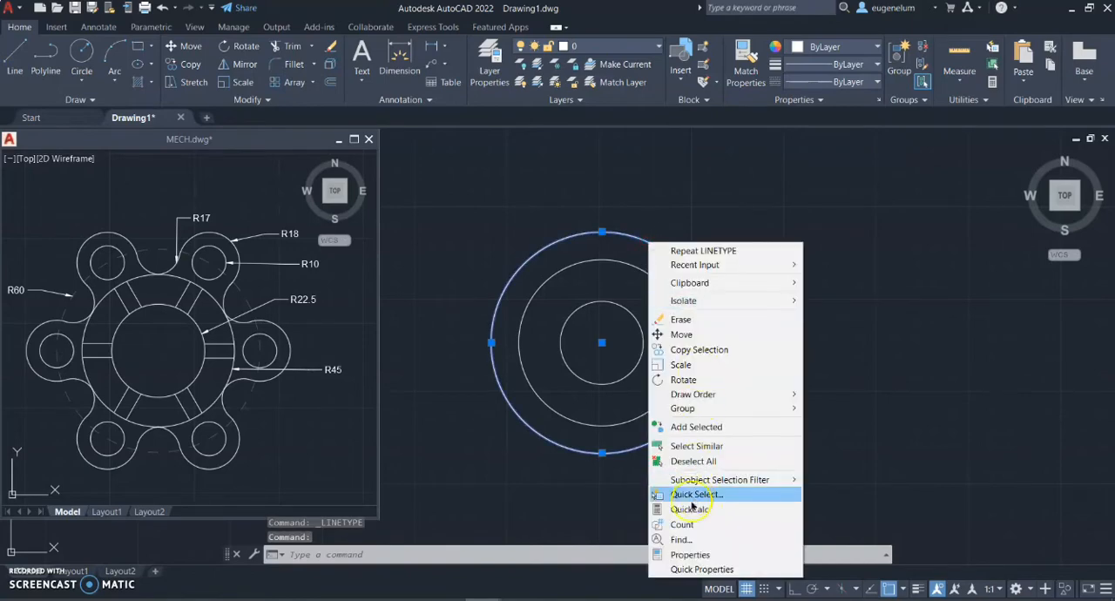
{"action": "left_click", "coordinate": [697, 555]}
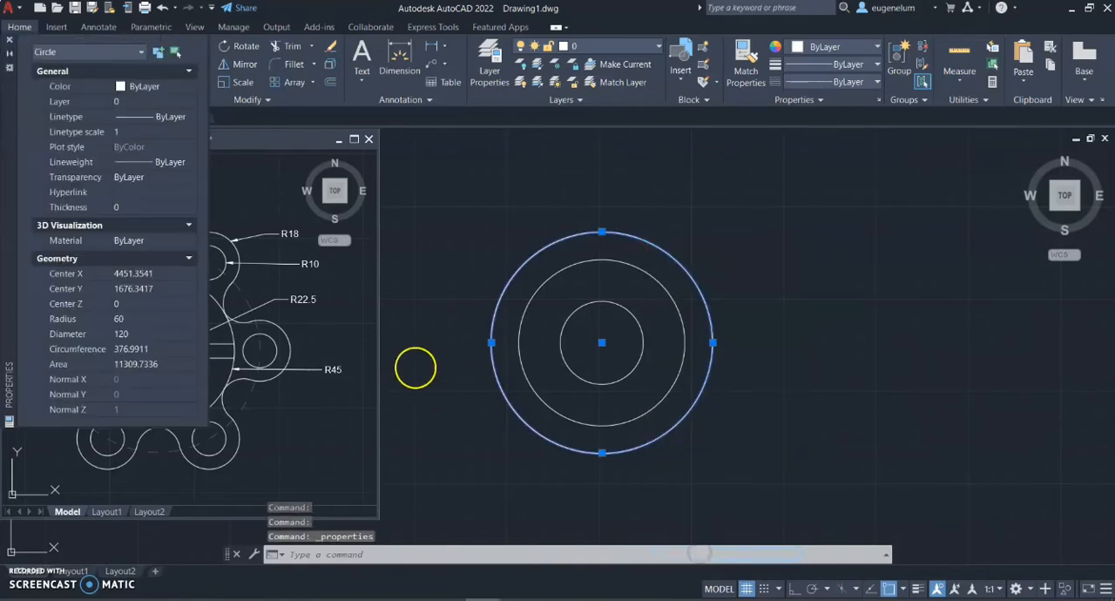
{"action": "left_click", "coordinate": [155, 117]}
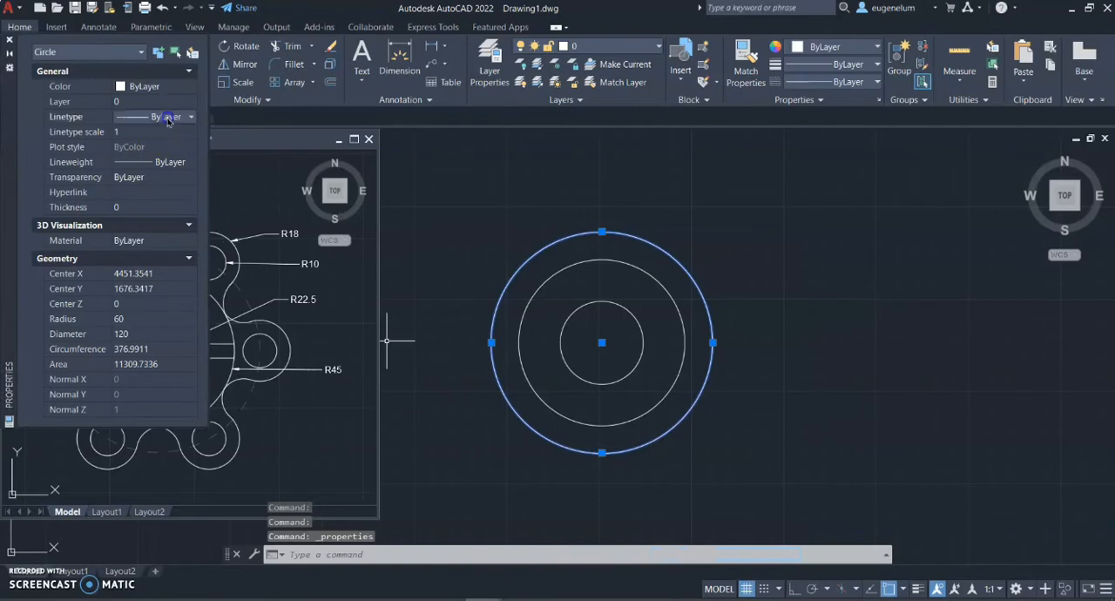
{"action": "left_click", "coordinate": [156, 117]}
{"action": "left_click", "coordinate": [157, 168]}
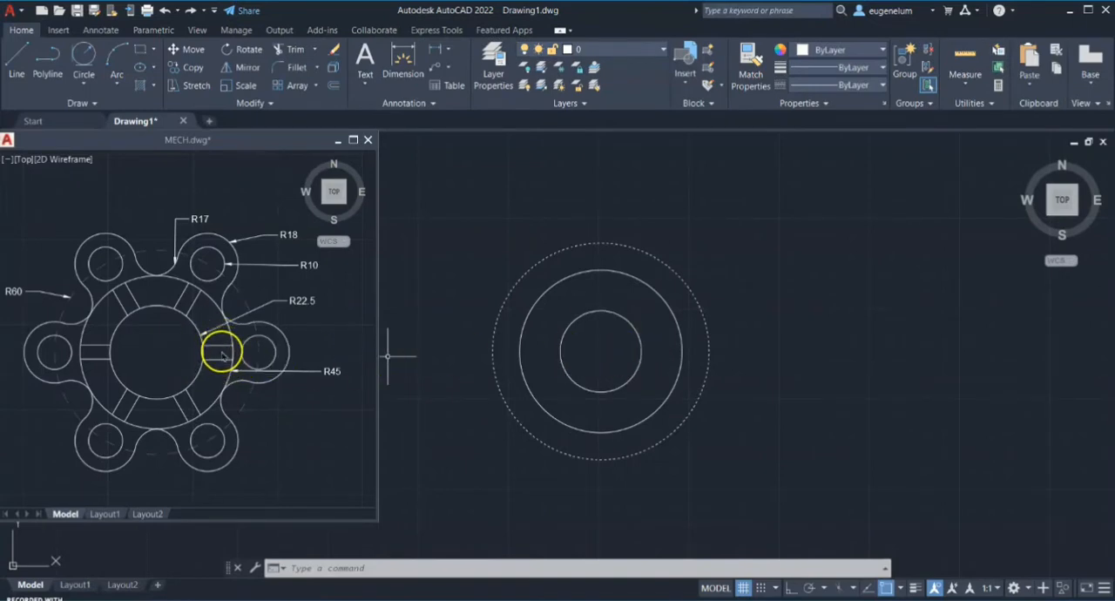
Draw a horizontal line across the 45-radius circle from its left quadrant to its right quadrant
{"action": "type", "text": "l"}
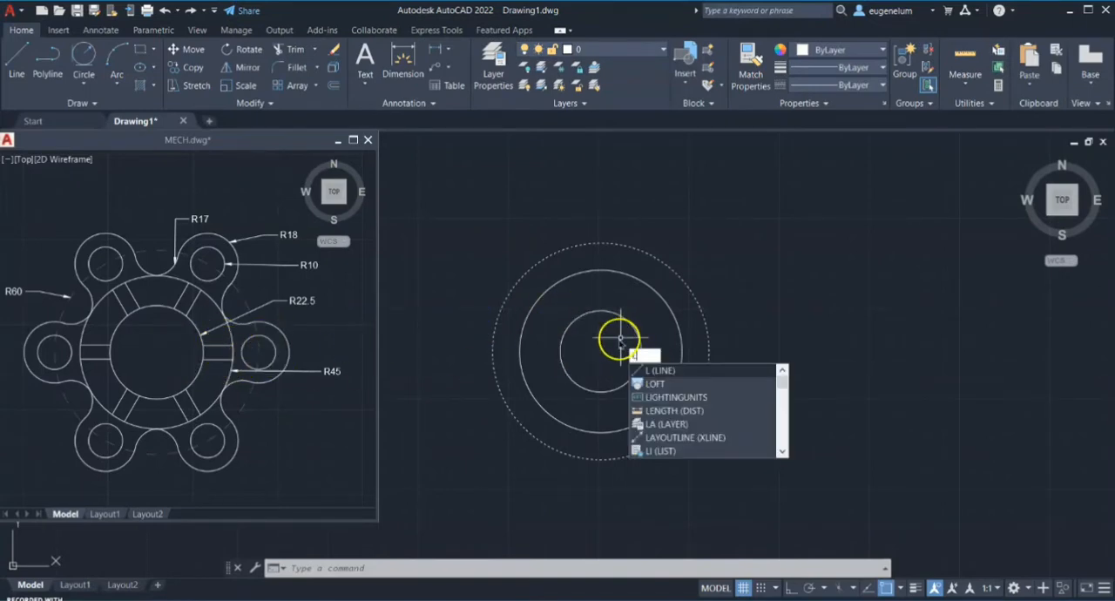
{"action": "key", "text": "Return"}
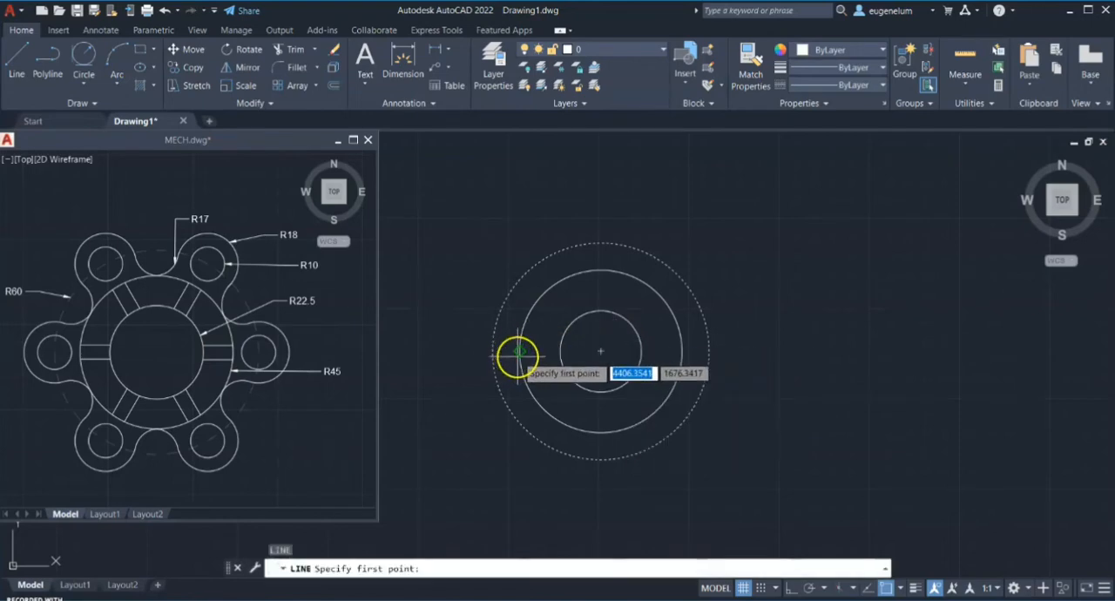
{"action": "left_click", "coordinate": [519, 352]}
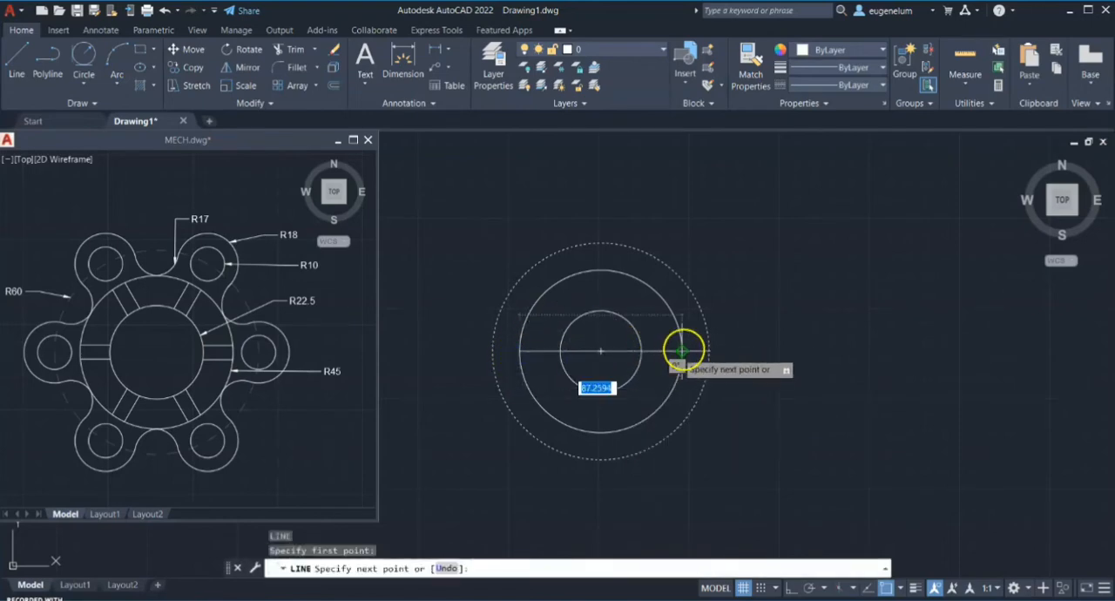
{"action": "scroll", "coordinate": [681, 351], "scroll_direction": "up", "scroll_amount": 4}
{"action": "left_click", "coordinate": [677, 355]}
{"action": "key", "text": "Escape"}
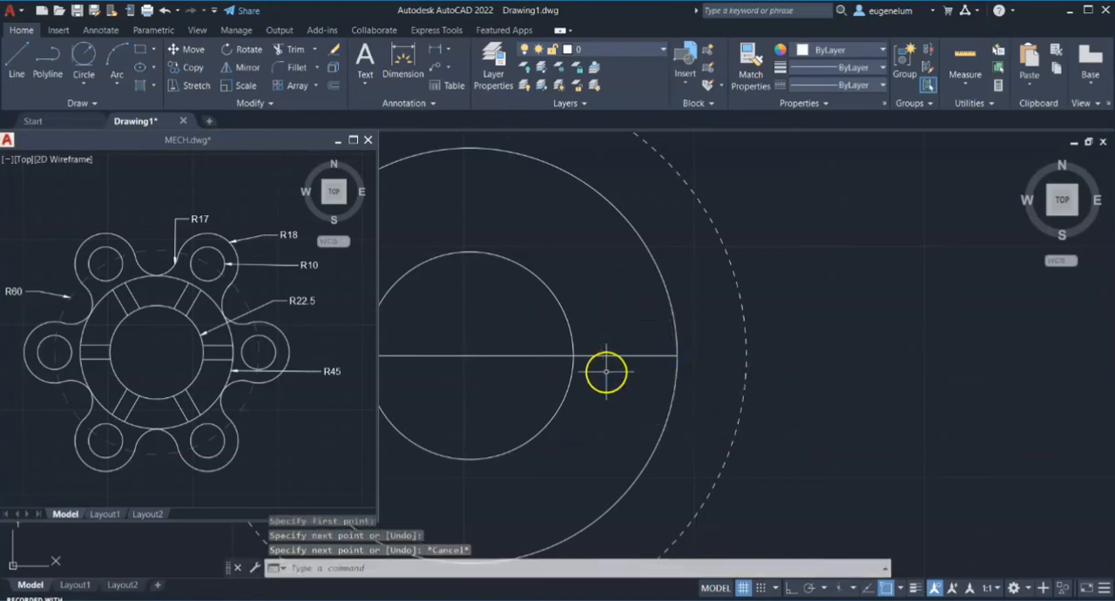
Offset the horizontal line across the circles by 4 to both its upper and lower sides
{"action": "scroll", "coordinate": [607, 372], "scroll_direction": "down", "scroll_amount": 3}
{"action": "middle_click_drag", "start_coordinate": [533, 346], "coordinate": [640, 341]}
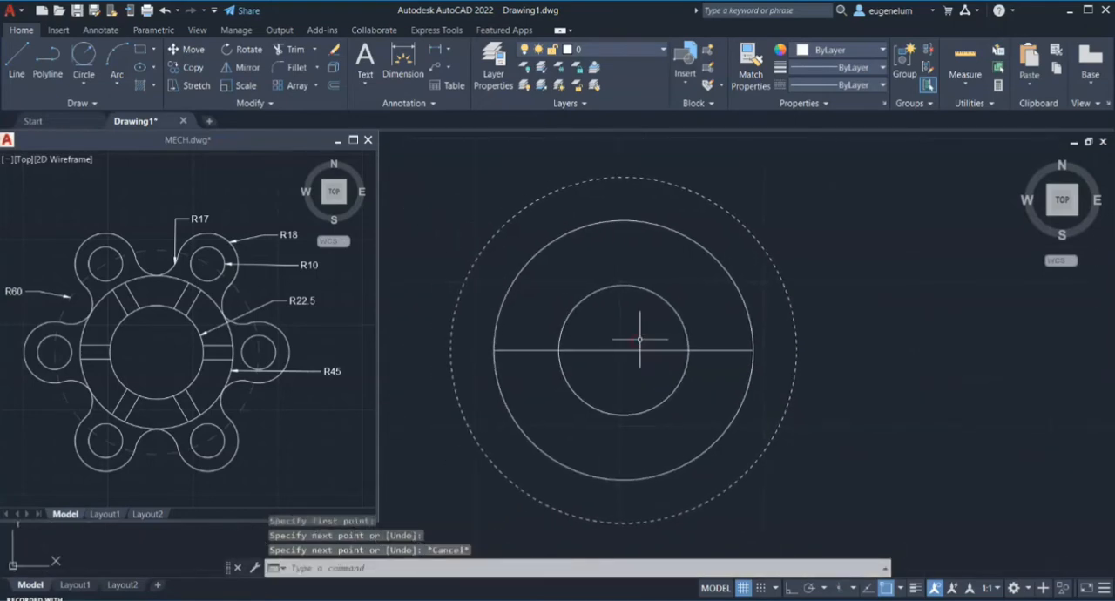
{"action": "type", "text": "o"}
{"action": "key", "text": "Return"}
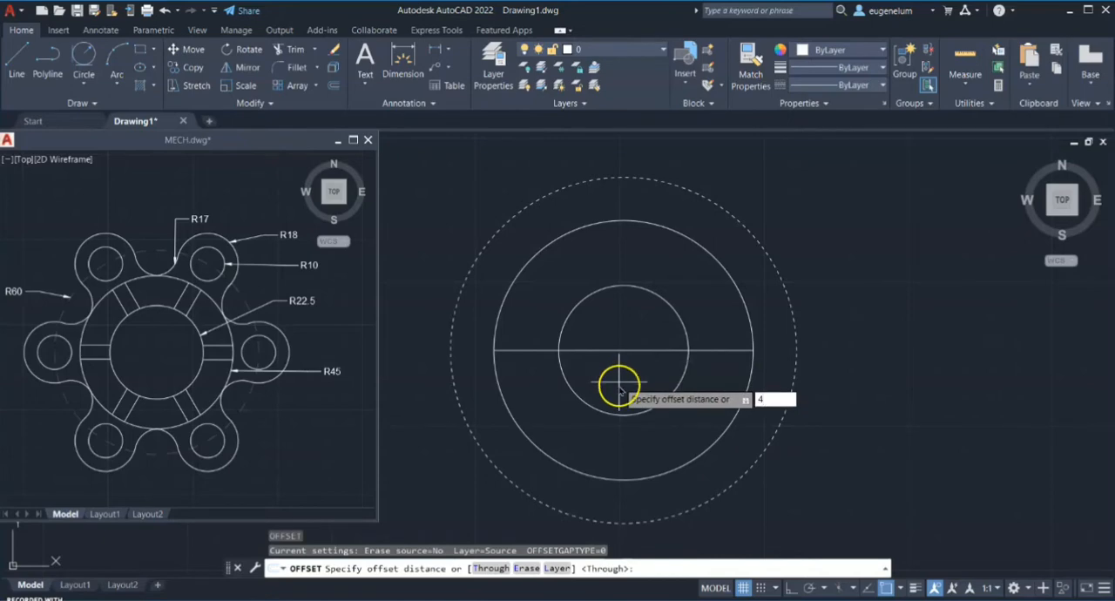
{"action": "type", "text": "4"}
{"action": "key", "text": "Return"}
{"action": "left_click", "coordinate": [635, 350]}
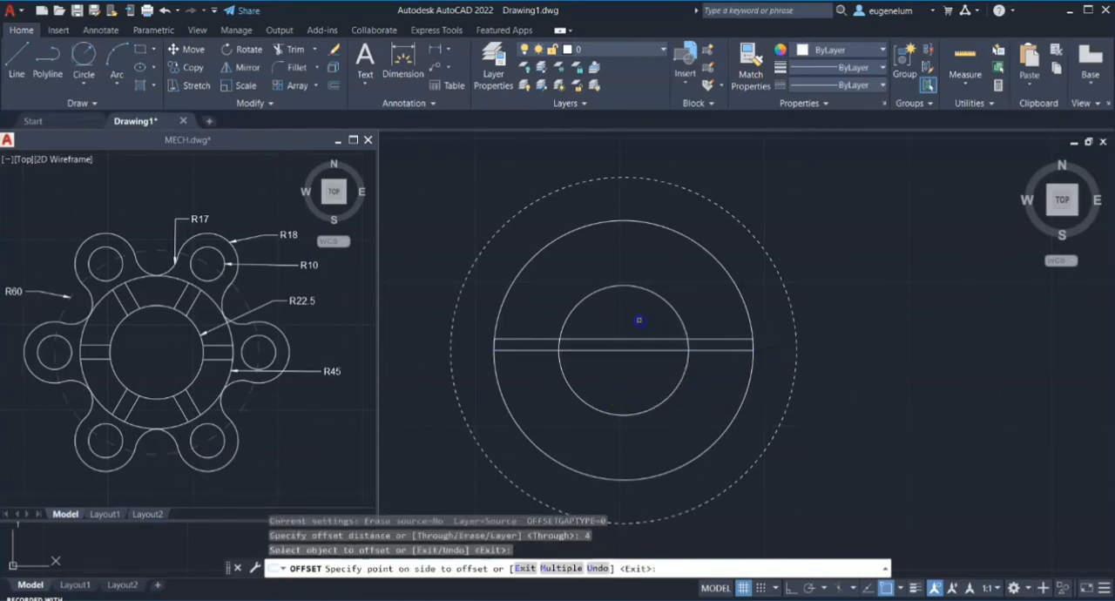
{"action": "left_click", "coordinate": [638, 321]}
{"action": "left_click", "coordinate": [636, 349]}
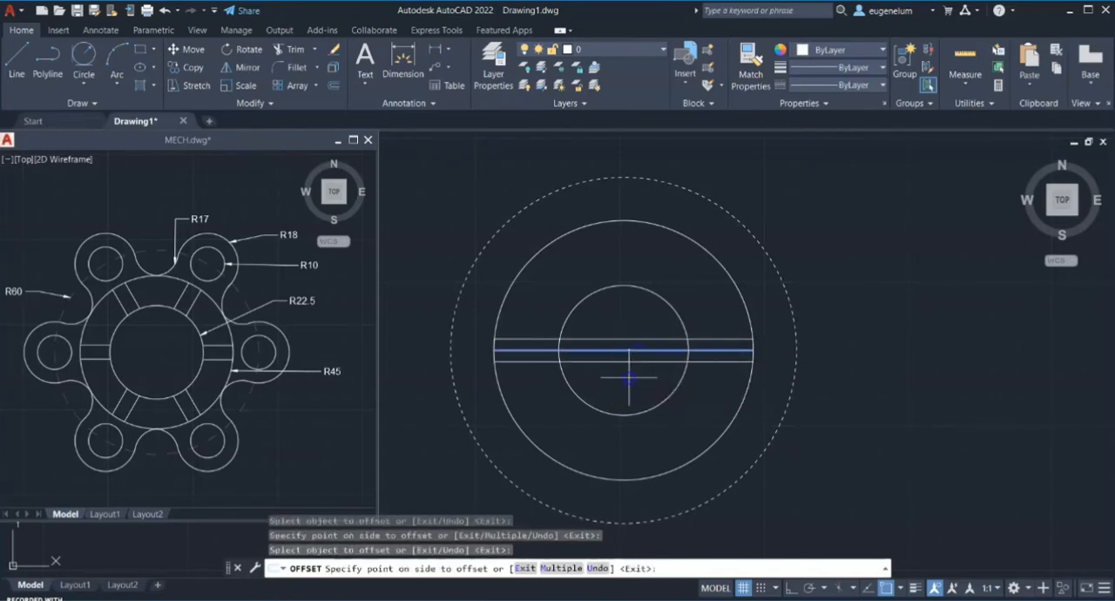
{"action": "left_click", "coordinate": [628, 379]}
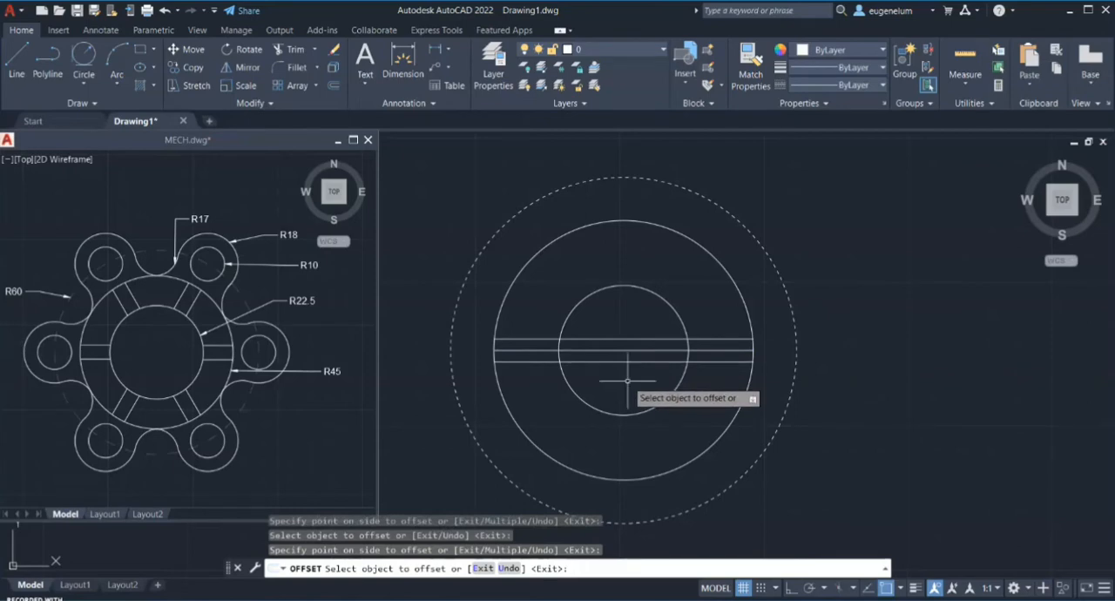
{"action": "key", "text": "Return"}
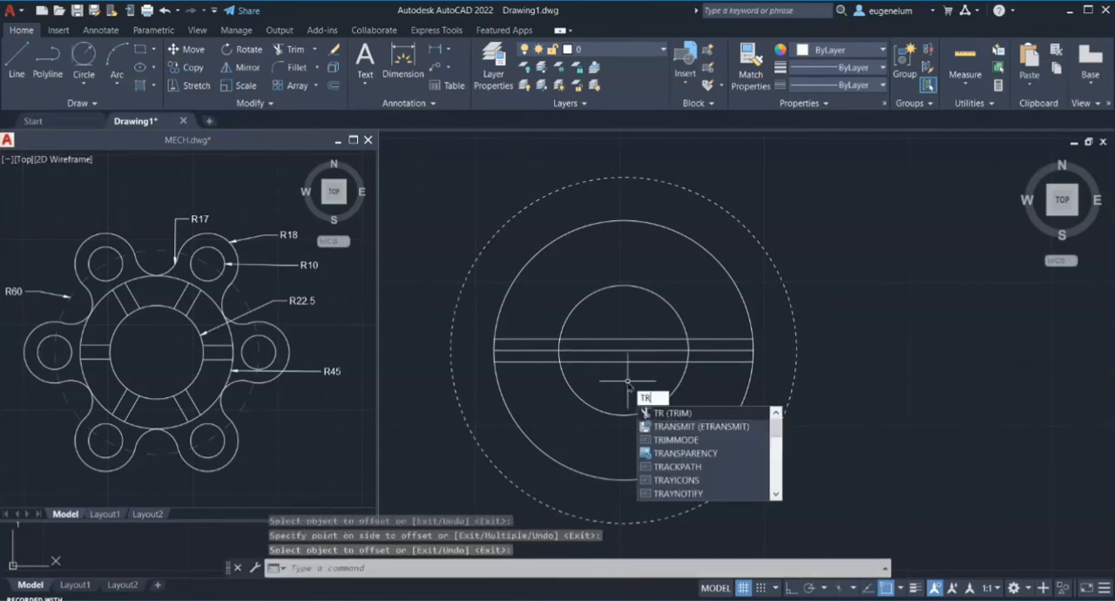
Trim away the middle horizontal line and the parts of the two offset lines inside the inner circle
{"action": "key", "text": "Return"}
{"action": "mouse_move", "coordinate": [617, 376]}
{"action": "left_mouse_down"}
{"action": "mouse_move", "coordinate": [640, 324]}
{"action": "mouse_move", "coordinate": [647, 331]}
{"action": "mouse_move", "coordinate": [526, 345]}
{"action": "mouse_move", "coordinate": [620, 326]}
{"action": "mouse_move", "coordinate": [532, 351]}
{"action": "mouse_move", "coordinate": [610, 338]}
{"action": "mouse_move", "coordinate": [734, 350]}
{"action": "left_mouse_up"}
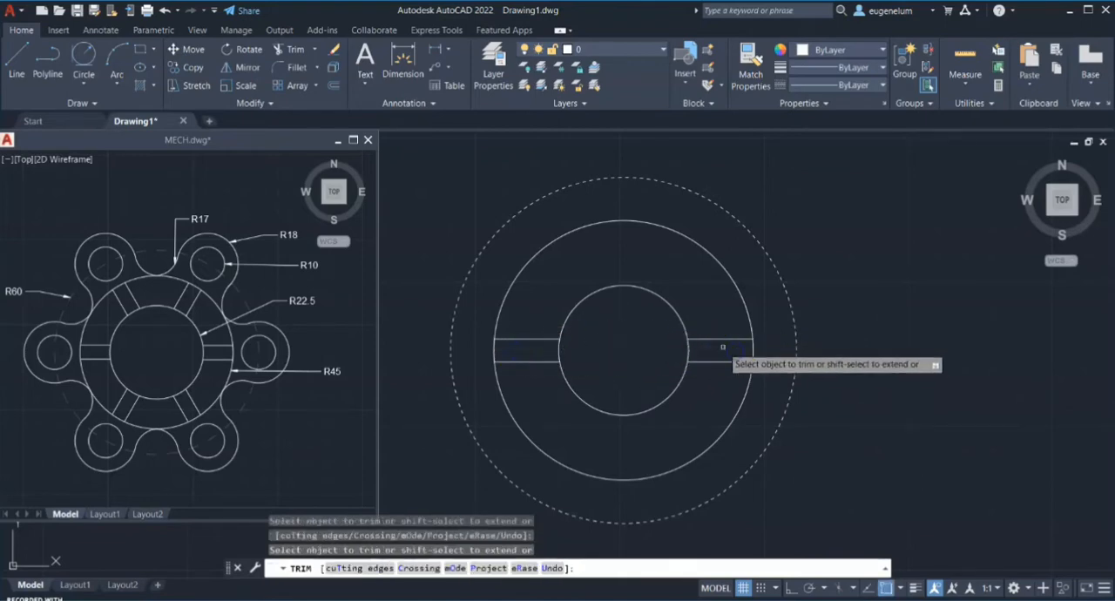
{"action": "key", "text": "Return"}
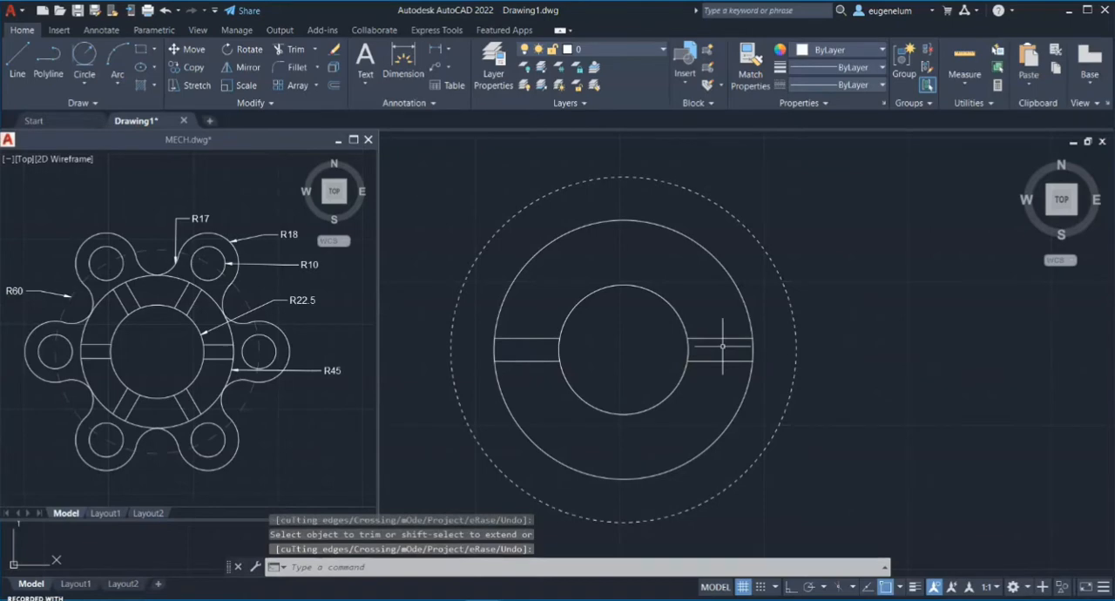
Create a polar array of the two right-hand spoke lines about the circles' centre, with 6 items 60° apart filling 360°
{"action": "type", "text": "arr"}
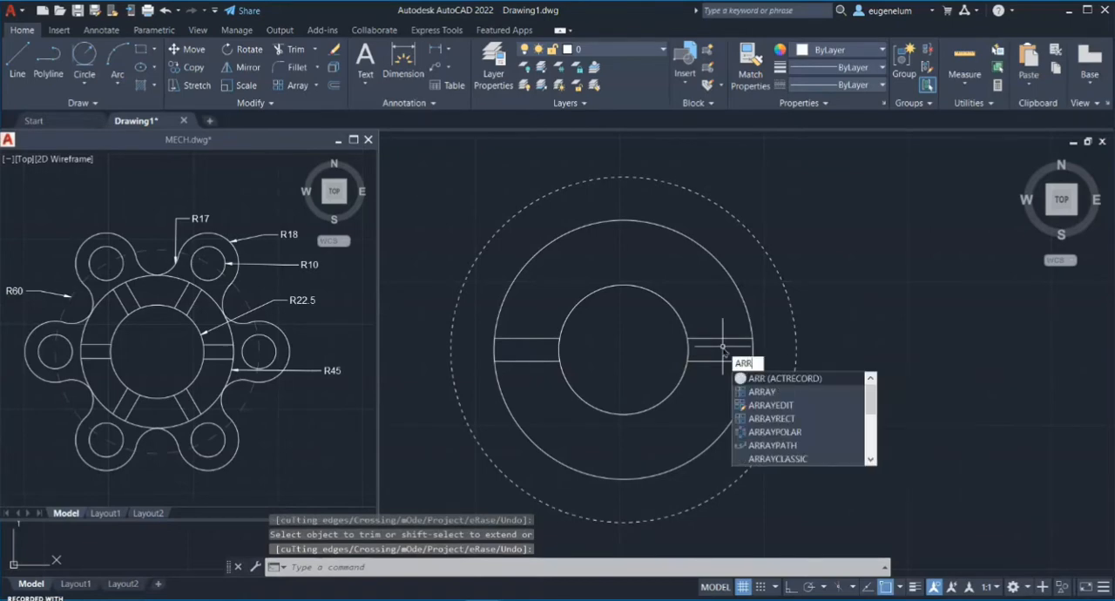
{"action": "type", "text": "ay"}
{"action": "key", "text": "Return"}
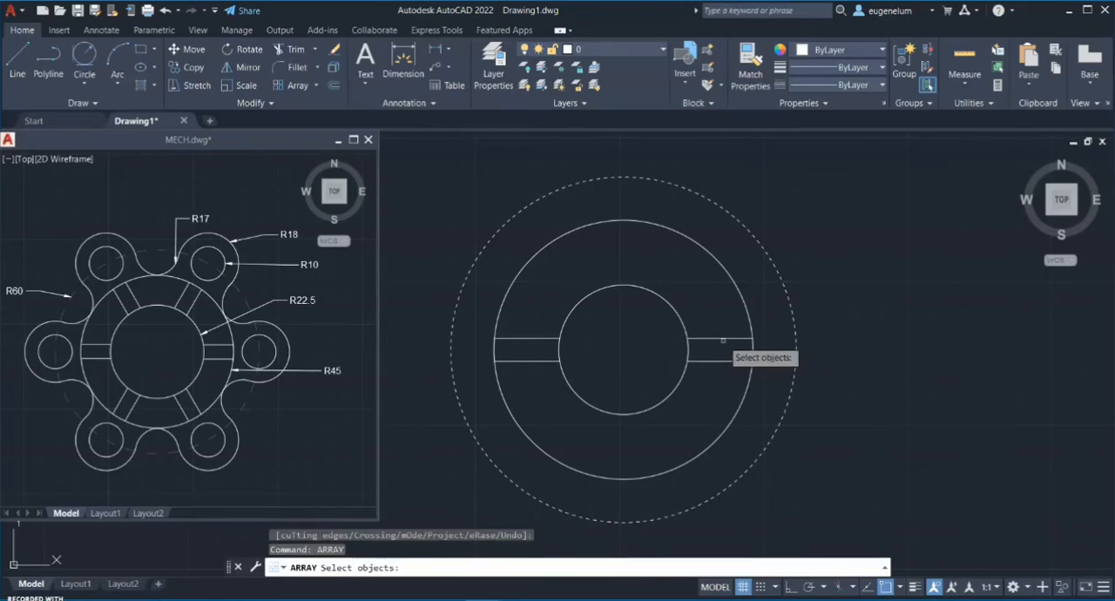
{"action": "left_click", "coordinate": [724, 339]}
{"action": "left_click", "coordinate": [718, 362]}
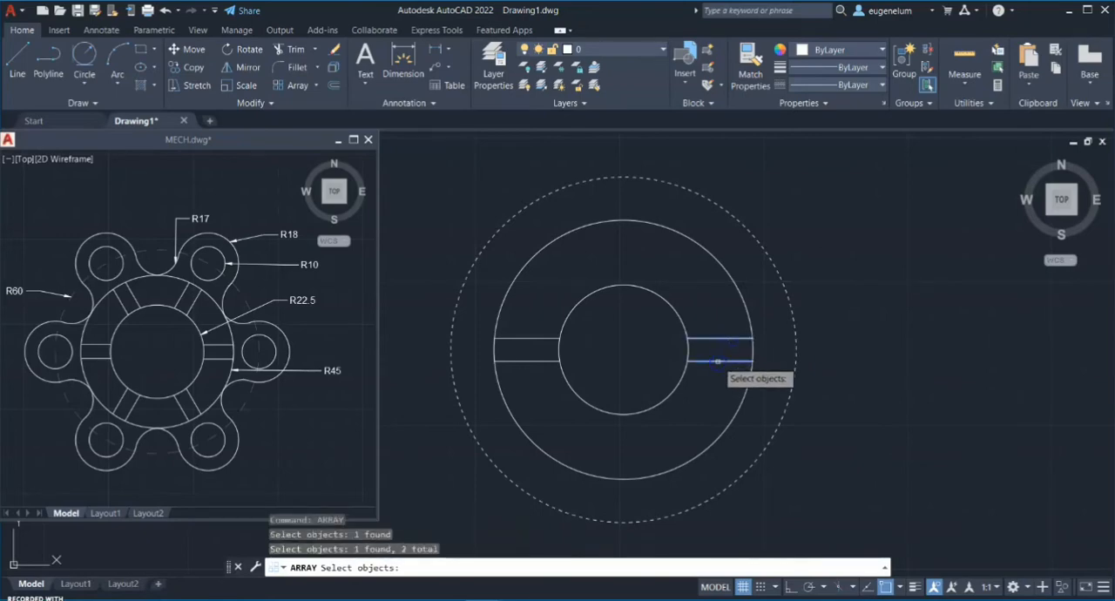
{"action": "key", "text": "Return"}
{"action": "left_click", "coordinate": [742, 426]}
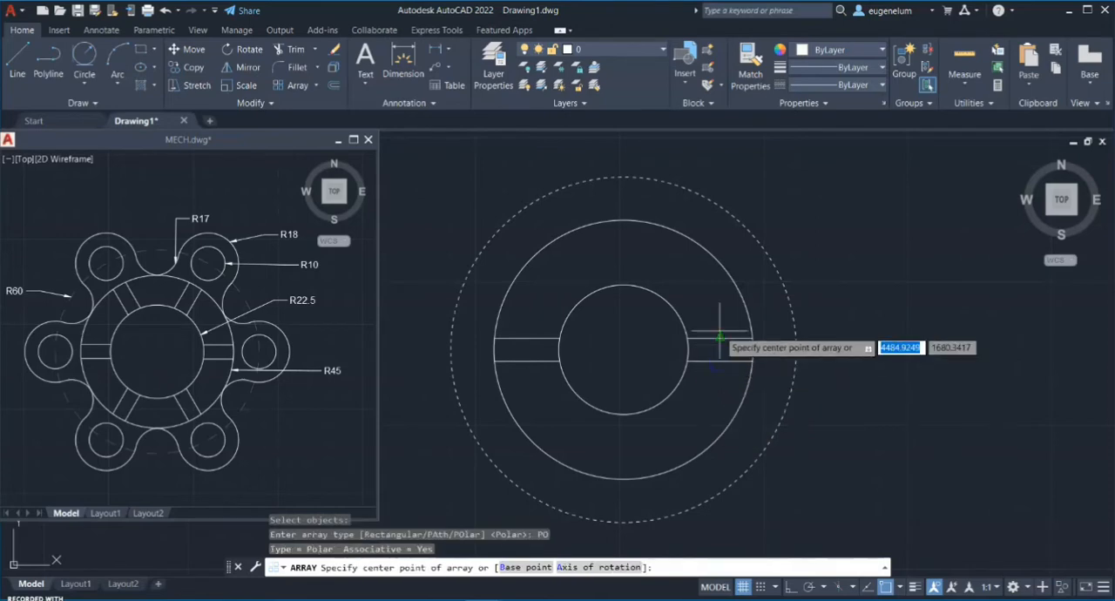
{"action": "left_click", "coordinate": [623, 349]}
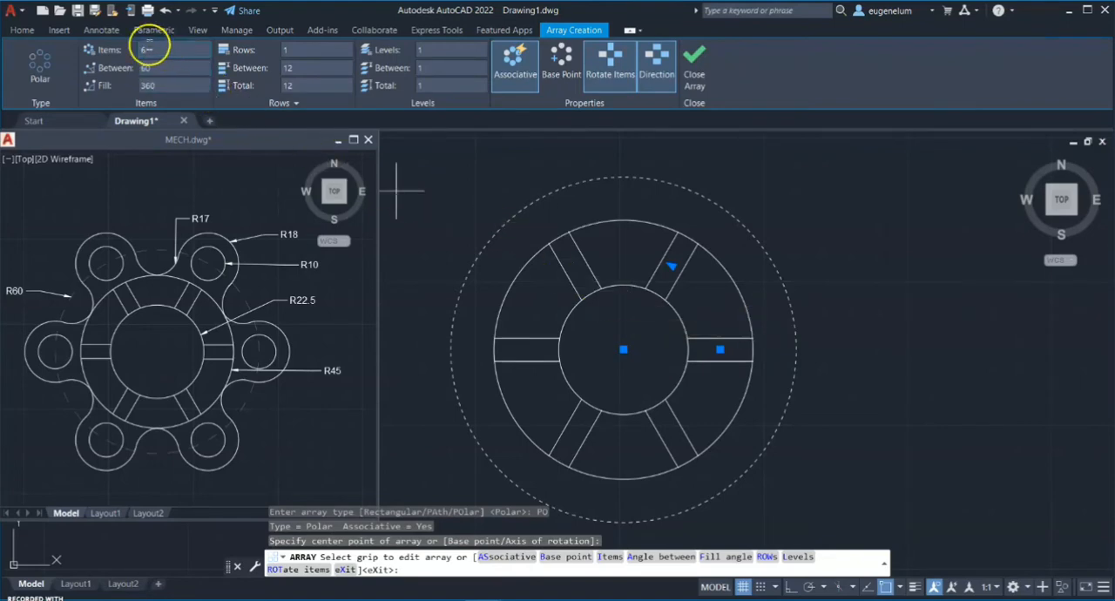
{"action": "left_click", "coordinate": [150, 49]}
{"action": "left_click", "coordinate": [161, 69]}
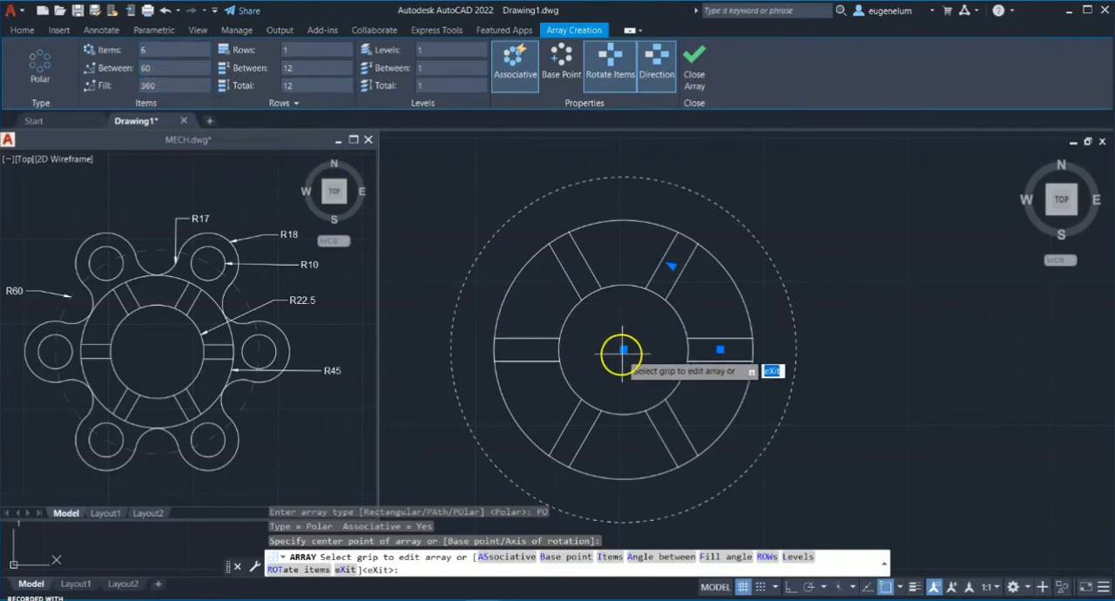
{"action": "key", "text": "Return"}
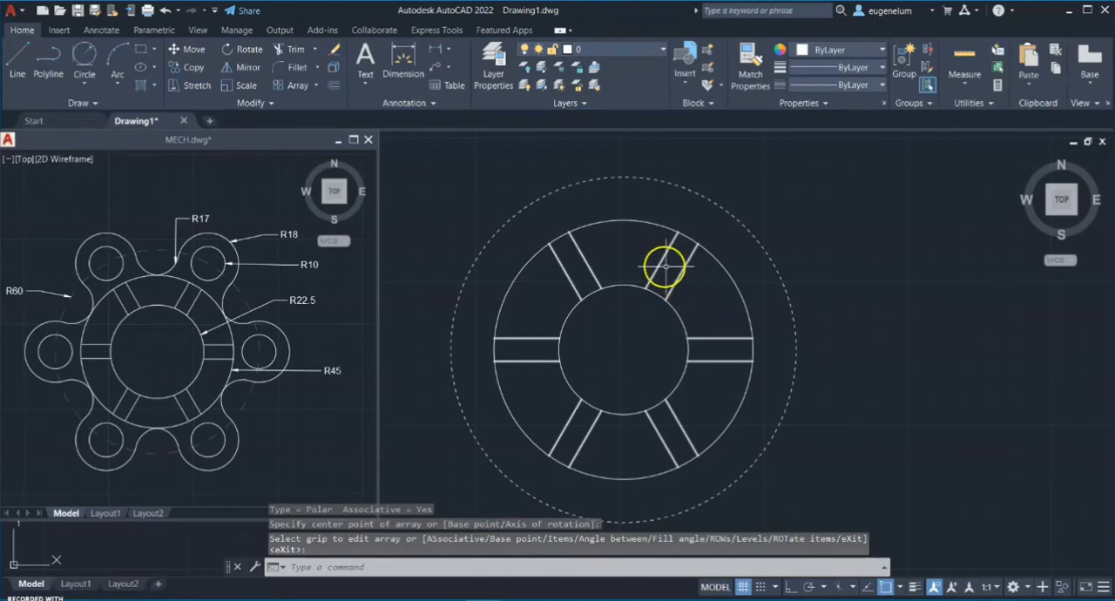
Explode the polar array of spoke lines into separate objects
{"action": "left_click", "coordinate": [333, 68]}
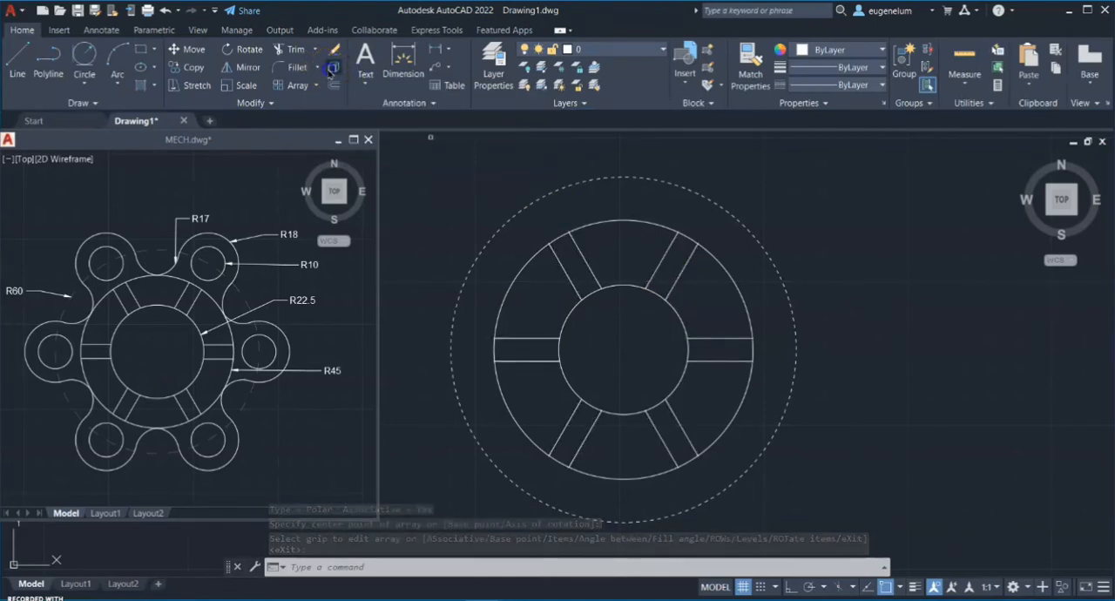
{"action": "left_click", "coordinate": [659, 268]}
{"action": "right_click", "coordinate": [657, 273]}
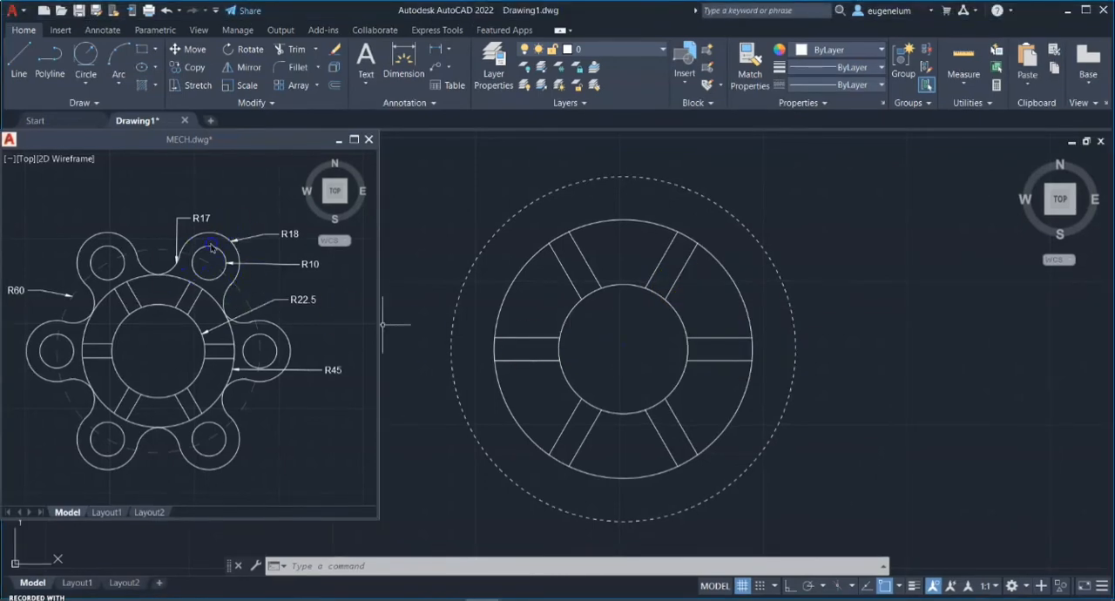
Draw a line about 75 long from the circles' centre at 60°, extending beyond the dashed circle
{"action": "left_click", "coordinate": [19, 61]}
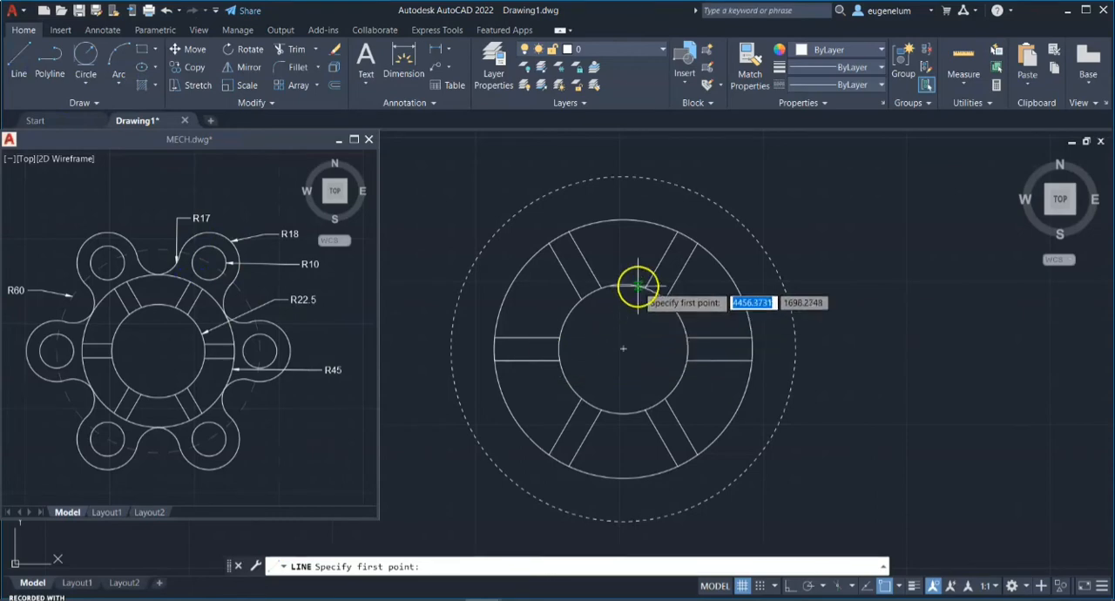
{"action": "left_click", "coordinate": [623, 348]}
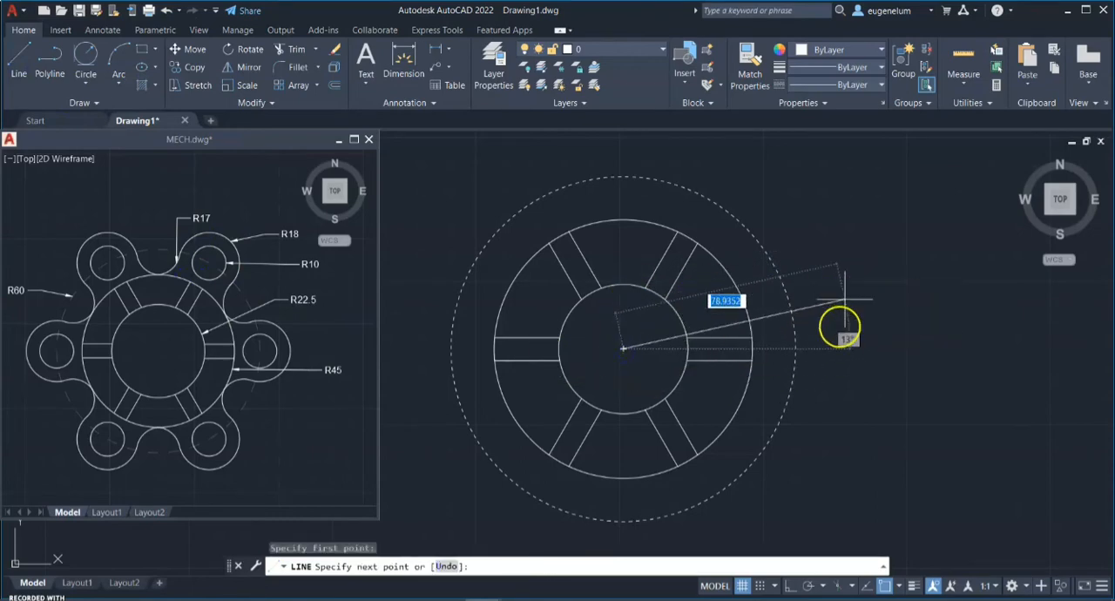
{"action": "key", "text": "Tab"}
{"action": "type", "text": "6"}
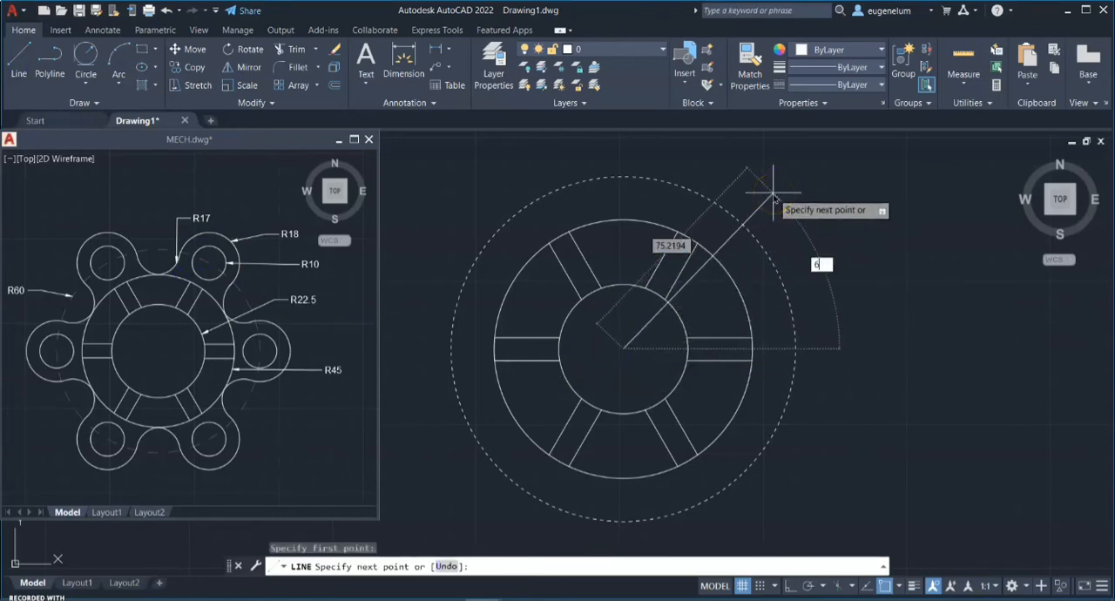
{"action": "key", "text": "Return"}
{"action": "key", "text": "Escape"}
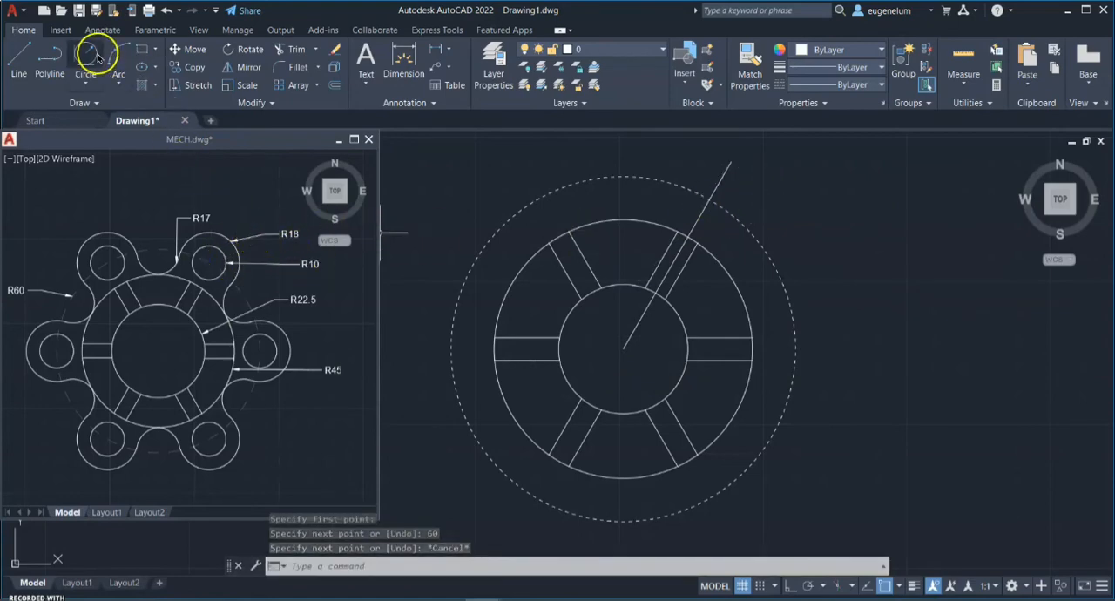
Draw two concentric circles with radii 10 and 18, centred where the 60° line crosses the dashed circle
{"action": "type", "text": "c"}
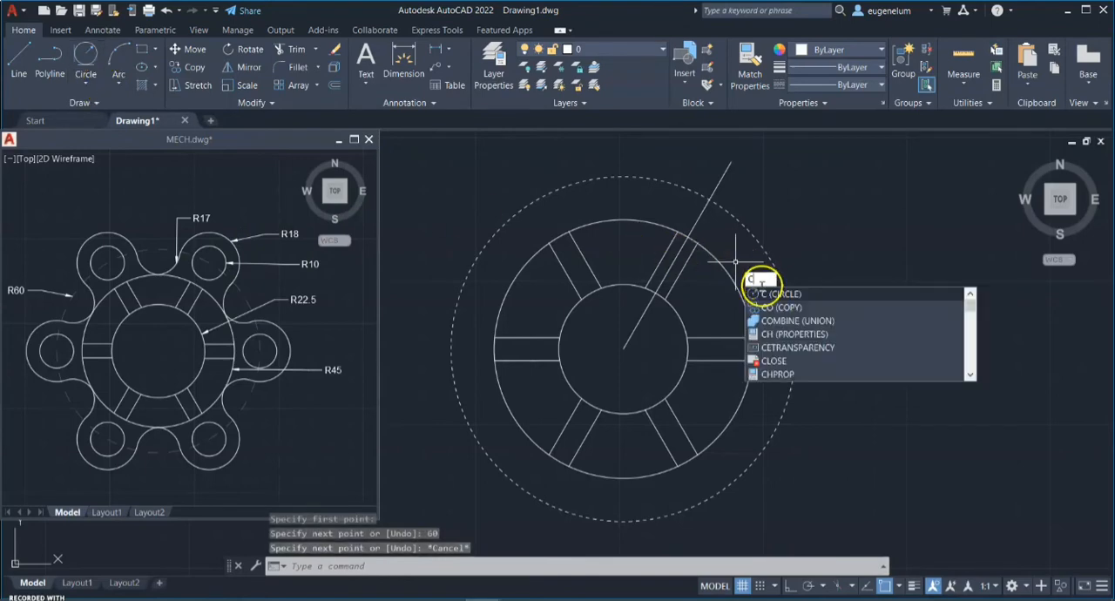
{"action": "key", "text": "Return"}
{"action": "scroll", "coordinate": [706, 192], "scroll_direction": "up", "scroll_amount": 5}
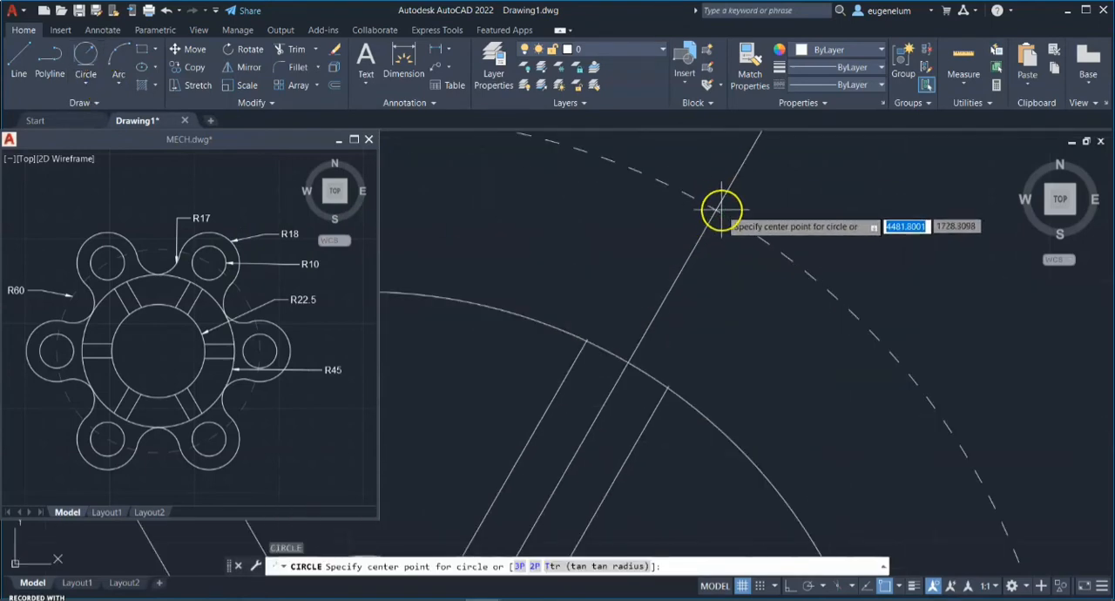
{"action": "left_click", "coordinate": [715, 210]}
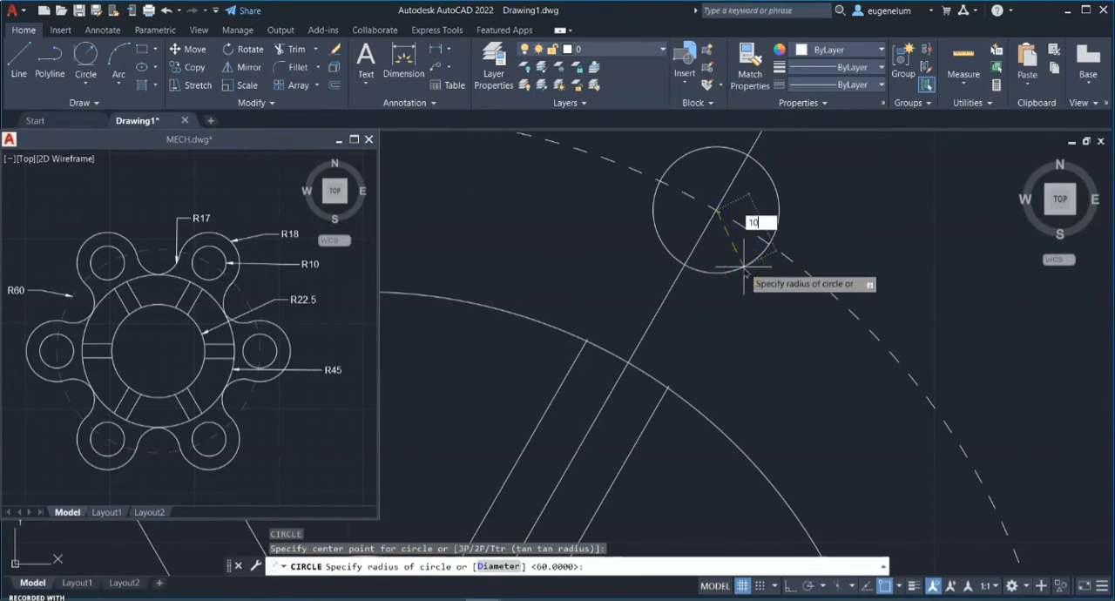
{"action": "key", "text": "Return"}
{"action": "key", "text": "Return"}
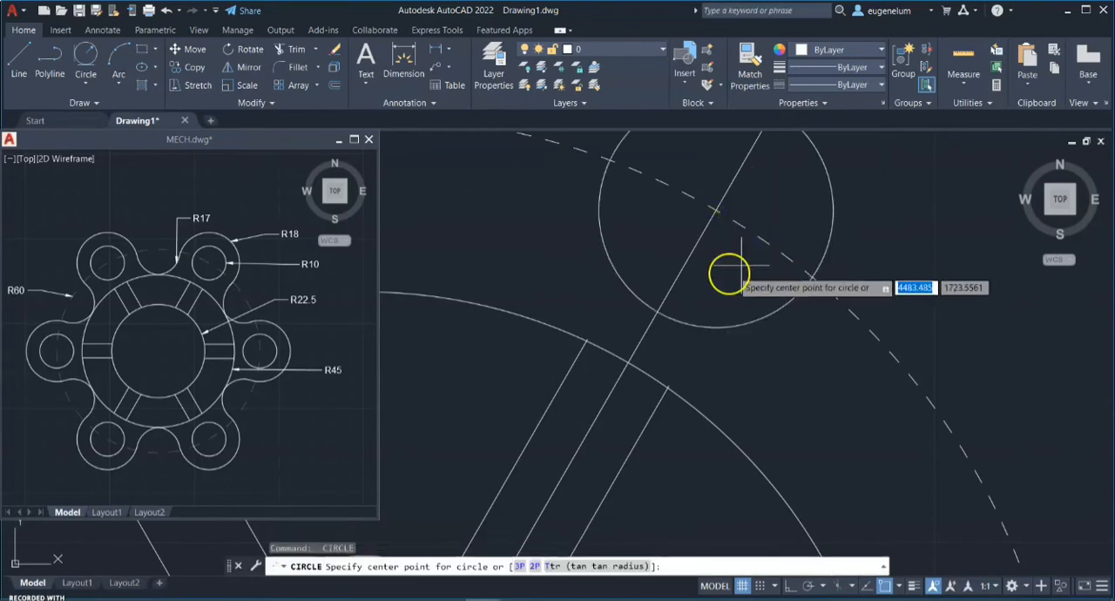
{"action": "left_click", "coordinate": [715, 210]}
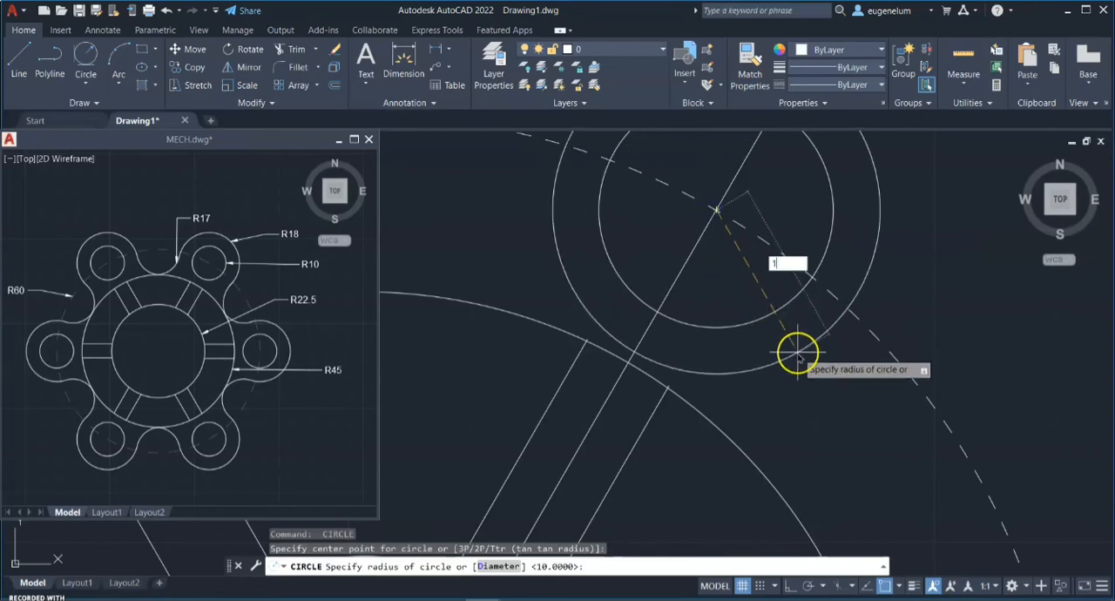
{"action": "key", "text": "Return"}
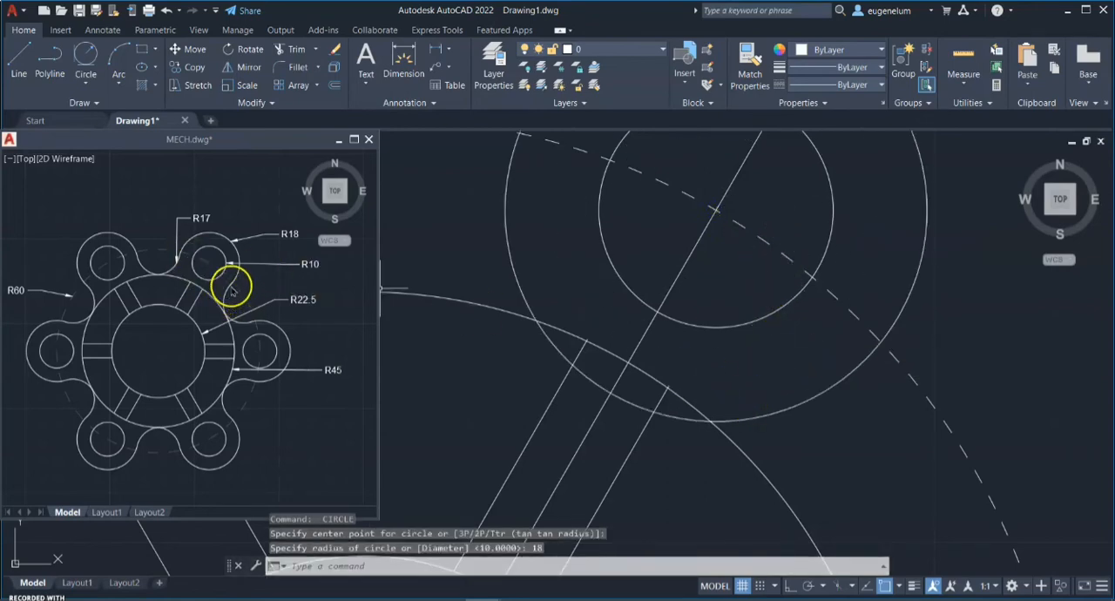
Draw a tangent-tangent-radius circle of radius 17 touching the right side of the 18-radius circle and the 45-radius circle
{"action": "left_click", "coordinate": [97, 85]}
{"action": "left_click", "coordinate": [143, 232]}
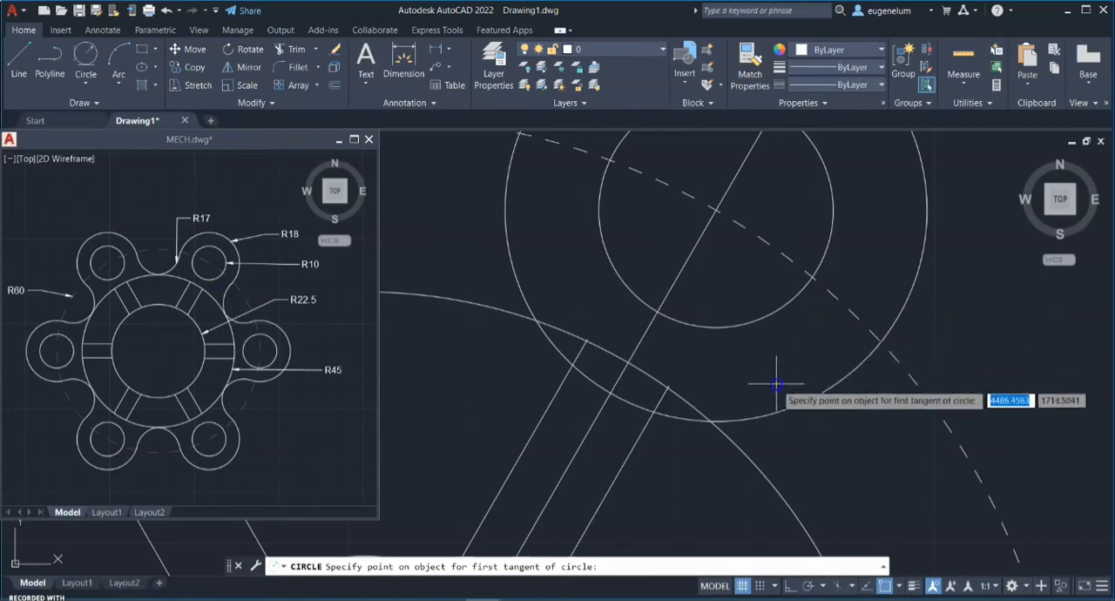
{"action": "scroll", "coordinate": [785, 380], "scroll_direction": "down", "scroll_amount": 2}
{"action": "middle_click_drag", "start_coordinate": [793, 381], "coordinate": [702, 296]}
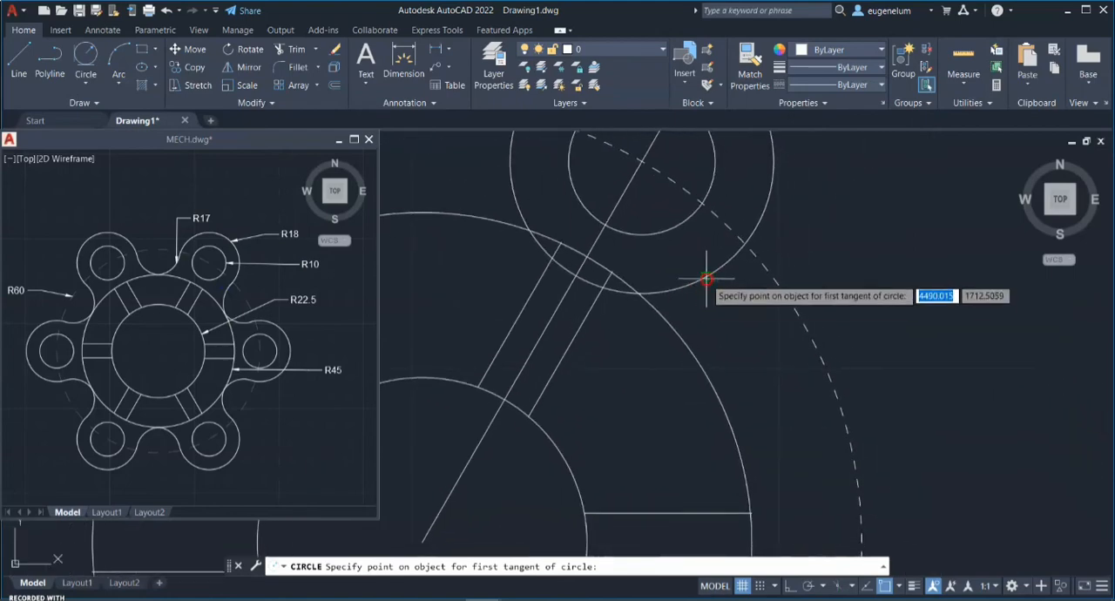
{"action": "left_click", "coordinate": [706, 280]}
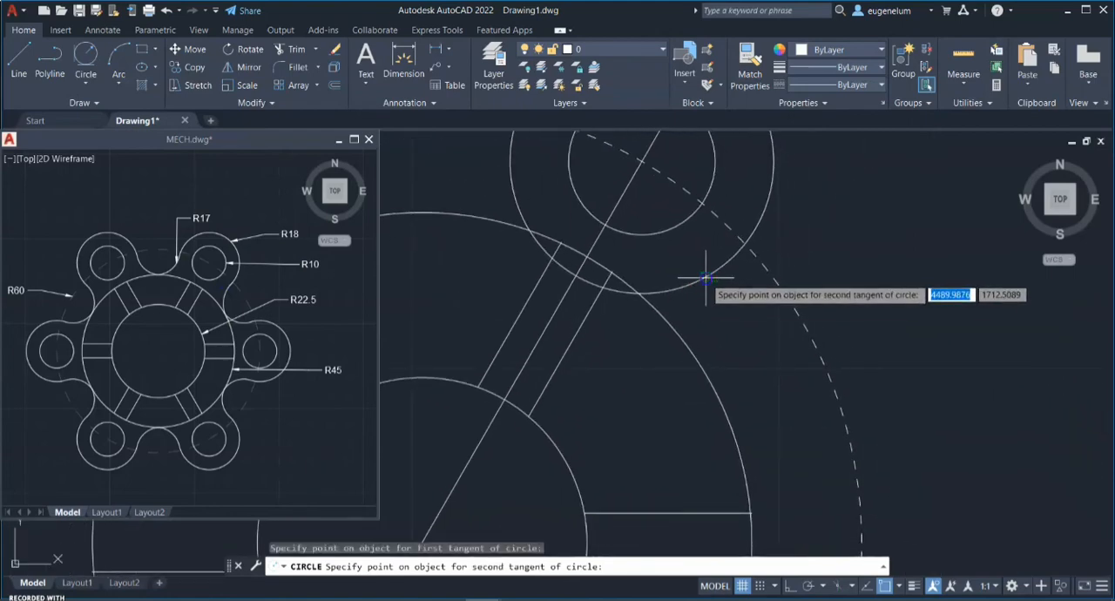
{"action": "left_click", "coordinate": [688, 350]}
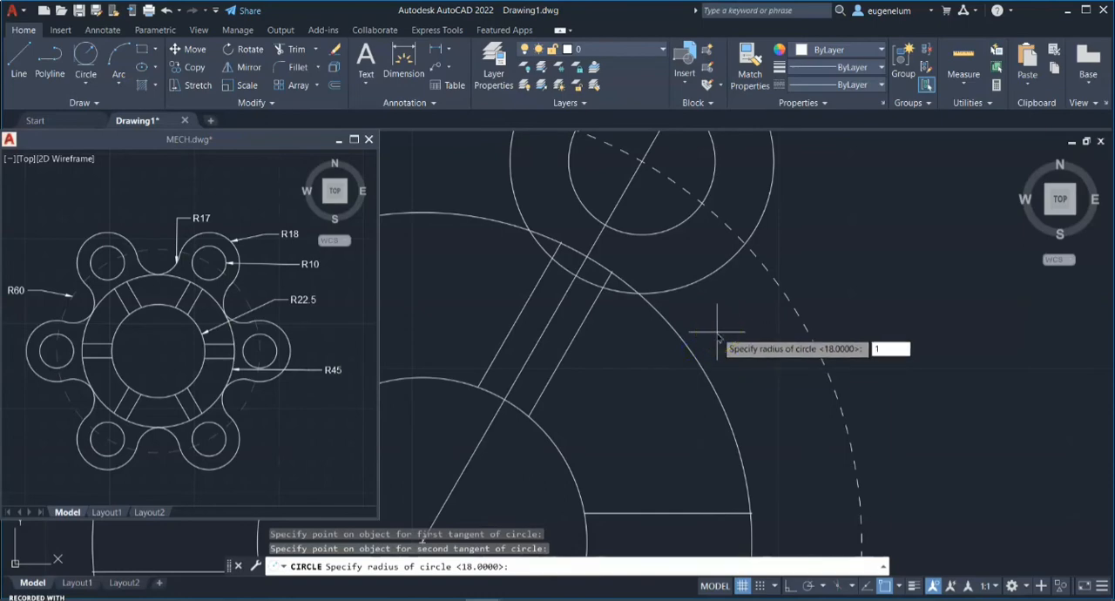
{"action": "key", "text": "Return"}
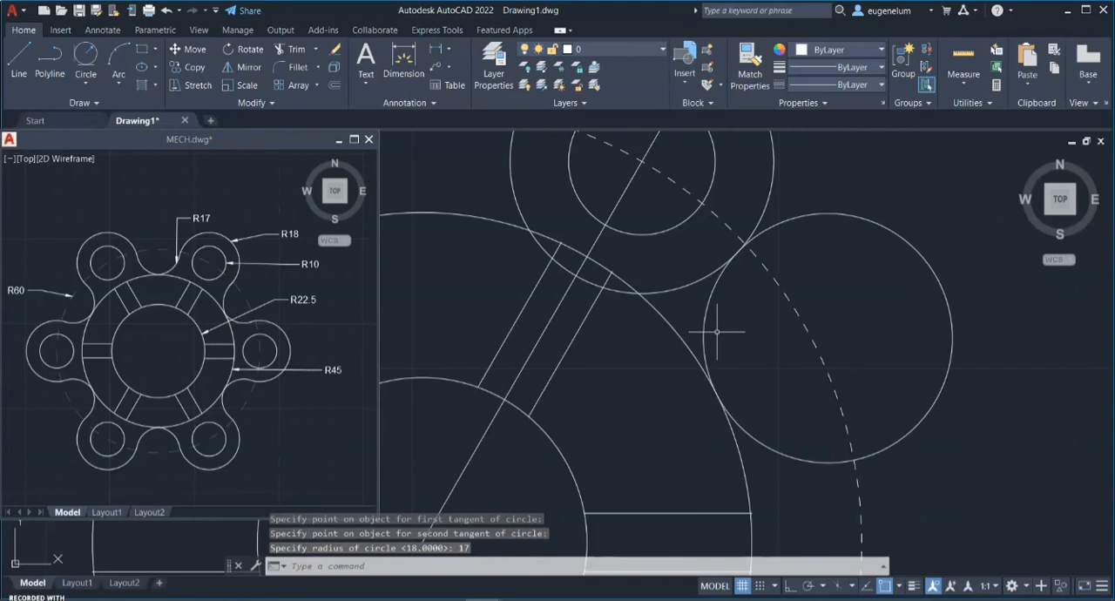
Trim the 17-radius circle down to the inner arc connecting the 18-radius lobe circle with the 45-radius circle
{"action": "type", "text": "tr"}
{"action": "key", "text": "Return"}
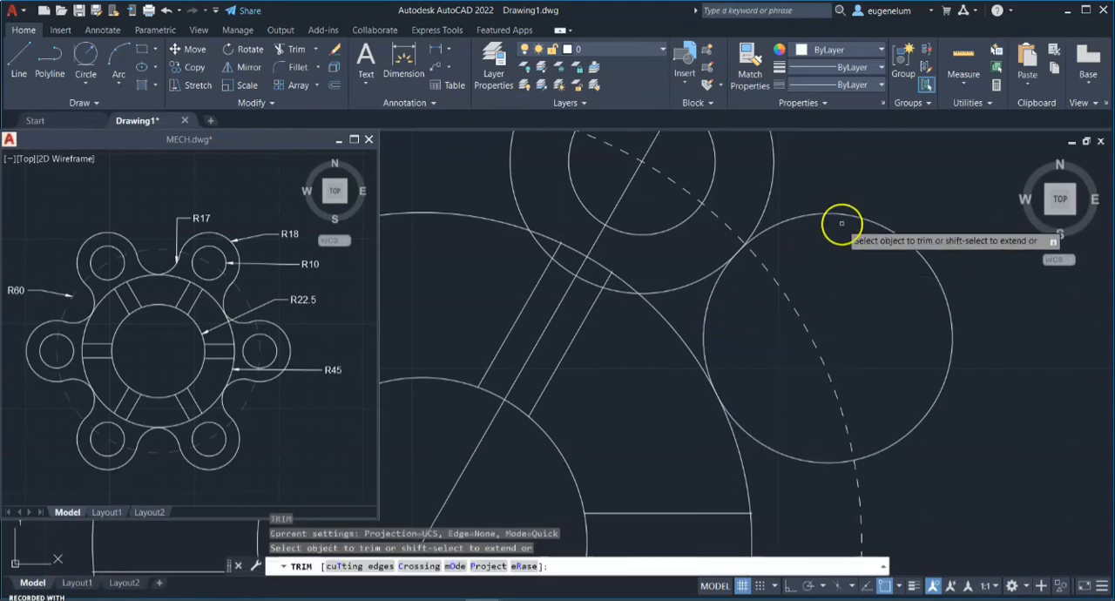
{"action": "left_click", "coordinate": [838, 218]}
{"action": "left_click", "coordinate": [801, 460]}
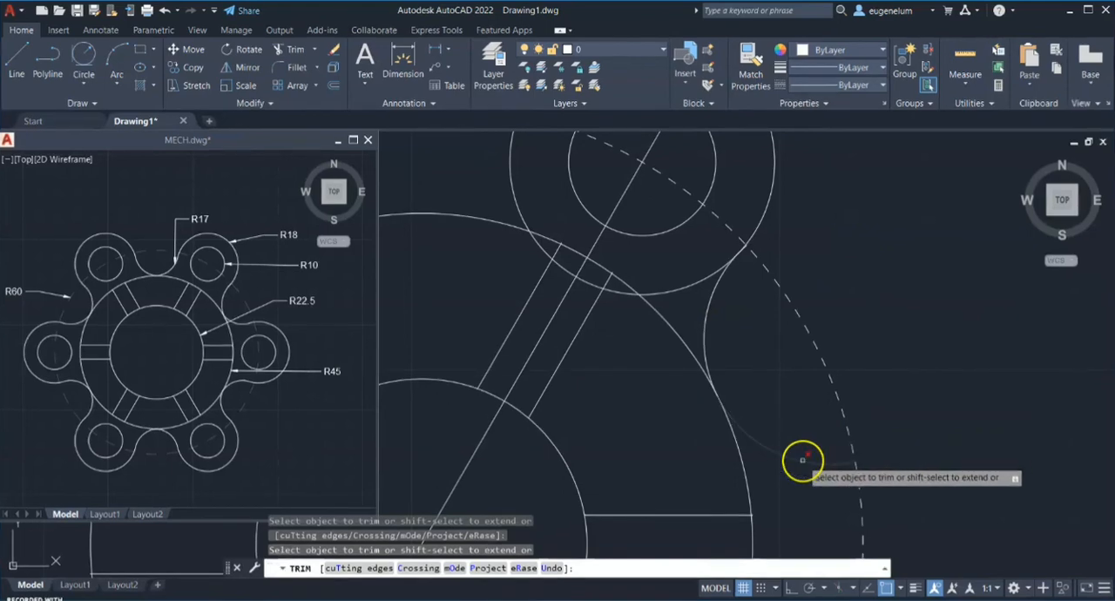
{"action": "key", "text": "Return"}
{"action": "middle_click_drag", "start_coordinate": [725, 332], "coordinate": [871, 430]}
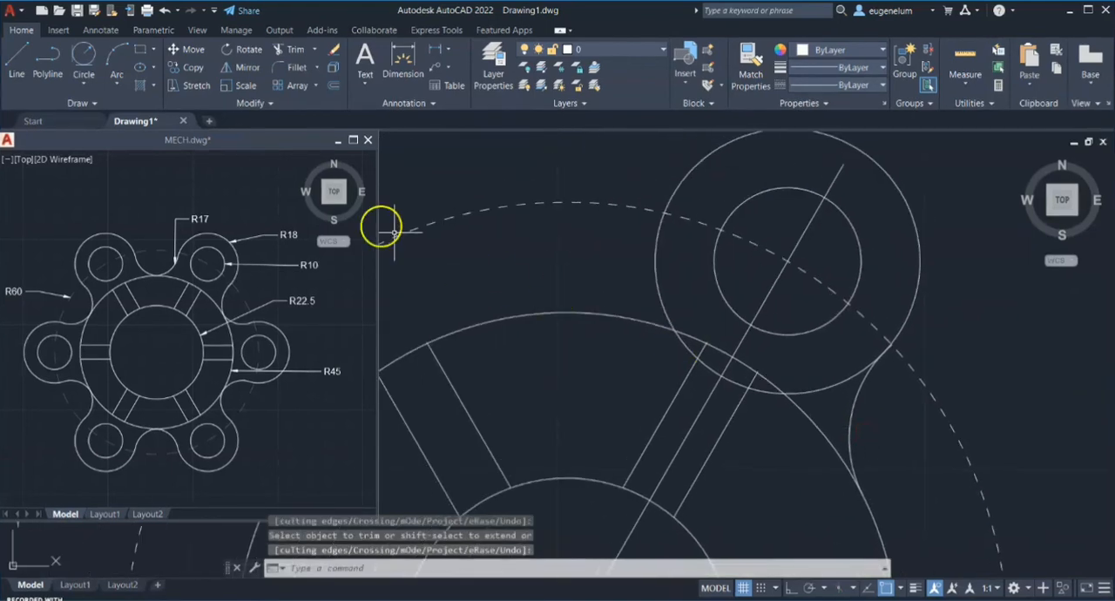
Draw a tangent-tangent-radius circle of radius 17 touching the left side of the 18-radius circle and the 45-radius circle
{"action": "left_click", "coordinate": [92, 62]}
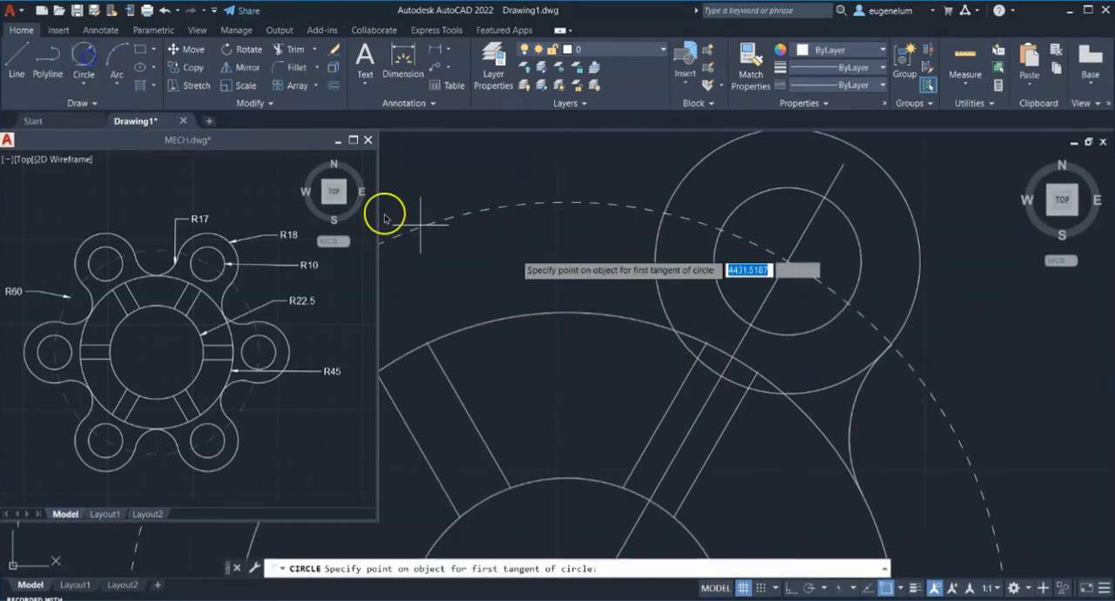
{"action": "left_click", "coordinate": [654, 279]}
{"action": "left_click", "coordinate": [580, 307]}
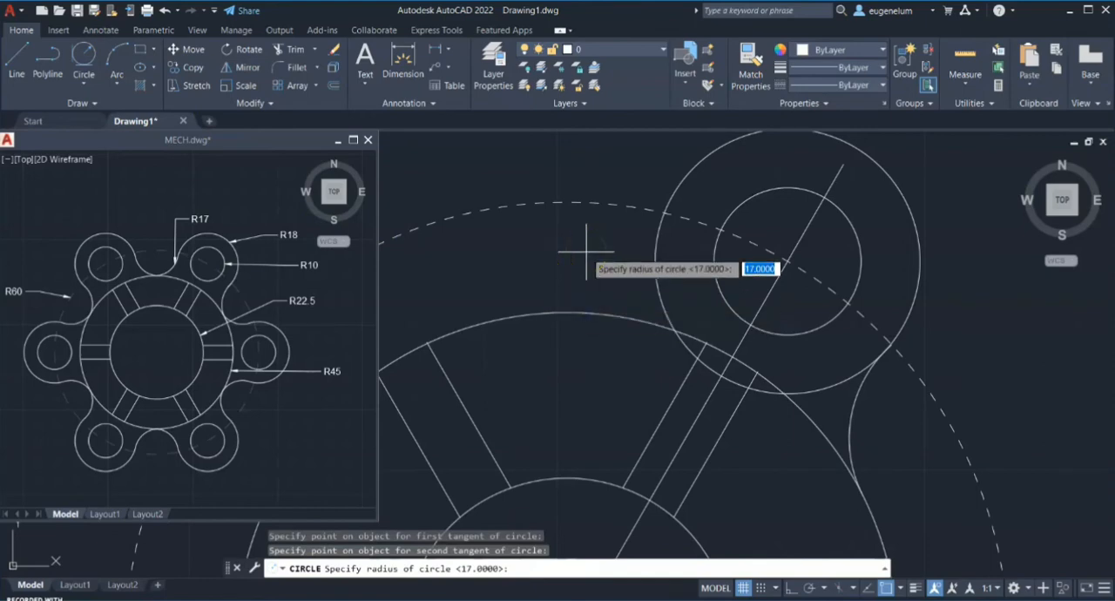
{"action": "key", "text": "Return"}
Trim the left 17-radius circle down to the inner arc joining the lobe circle to the 45-radius circle
{"action": "scroll", "coordinate": [586, 252], "scroll_direction": "up", "scroll_amount": 3}
{"action": "middle_click_drag", "start_coordinate": [586, 252], "coordinate": [707, 363]}
{"action": "type", "text": "tr"}
{"action": "key", "text": "Return"}
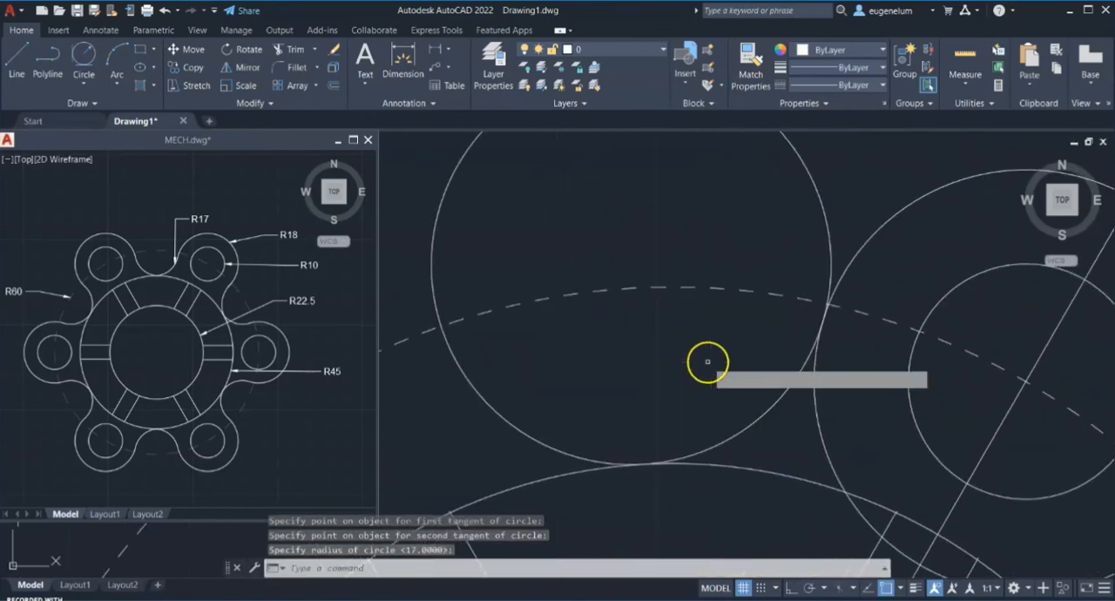
{"action": "left_click", "coordinate": [820, 211]}
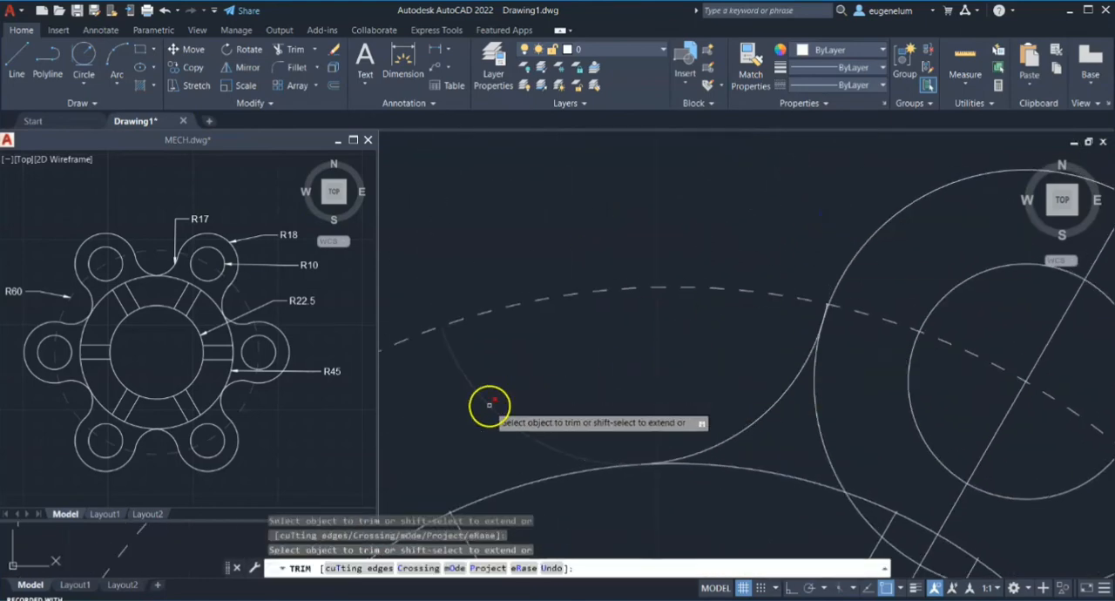
Trim away the lower part of the 18-radius circle between the tangent arcs and the 60° line's portion inside the 45-radius circle
{"action": "scroll", "coordinate": [656, 367], "scroll_direction": "down", "scroll_amount": 2}
{"action": "left_click", "coordinate": [758, 416]}
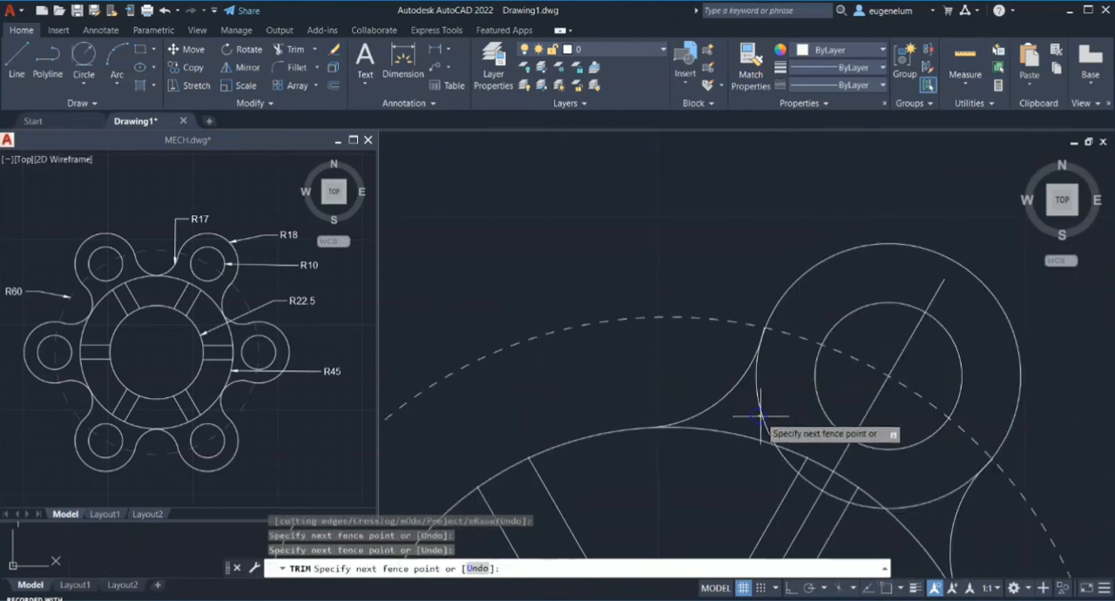
{"action": "left_click", "coordinate": [789, 462]}
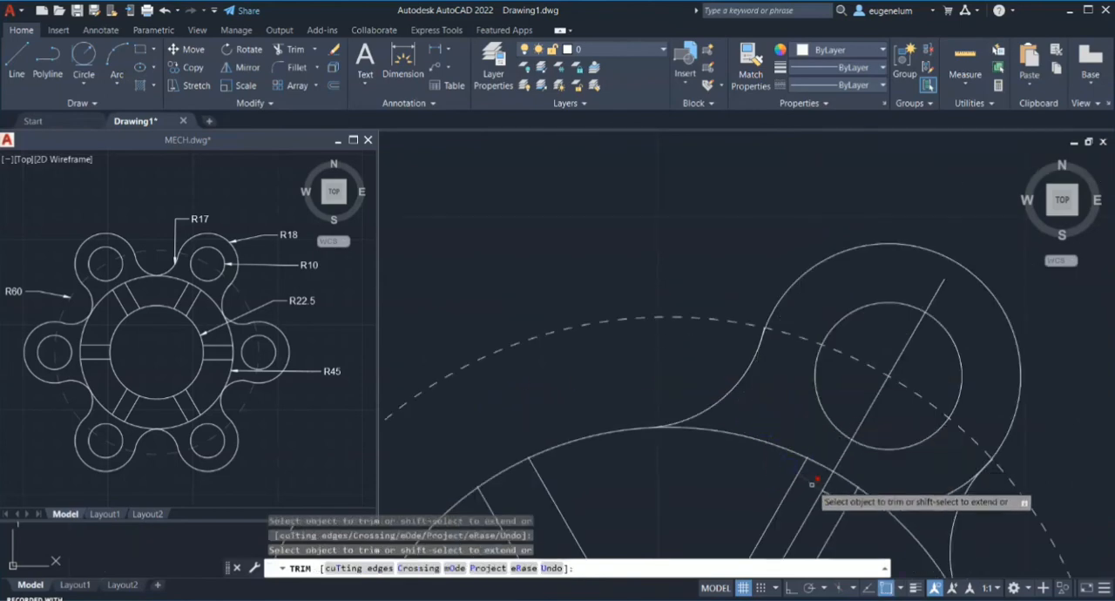
{"action": "left_click", "coordinate": [820, 490]}
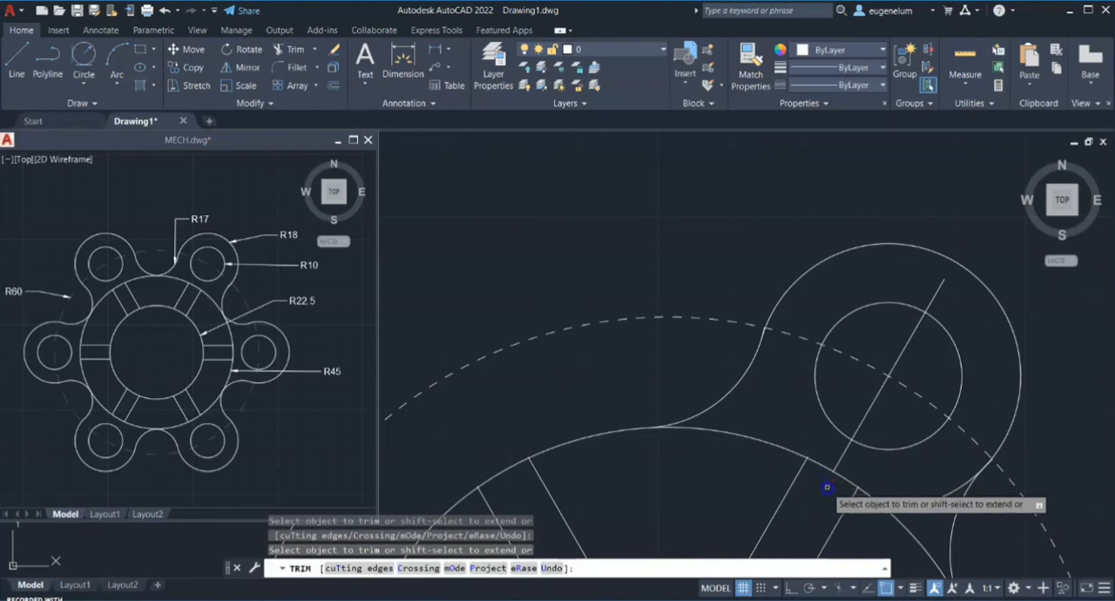
{"action": "left_click", "coordinate": [872, 510]}
{"action": "left_click", "coordinate": [912, 507]}
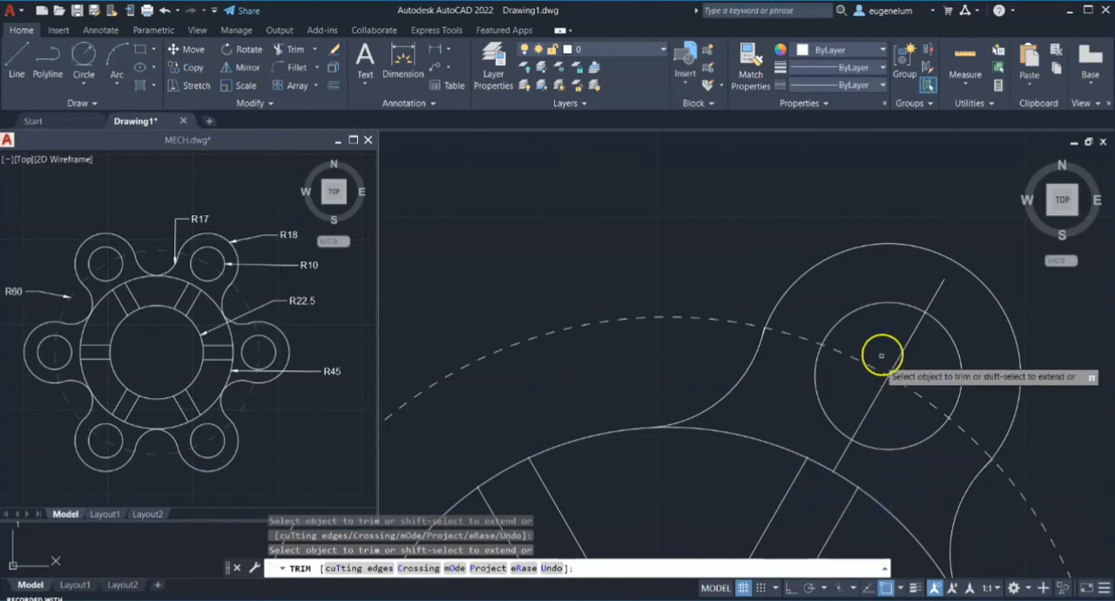
Trim away the remaining pieces of the 60° line inside, below and above the 10-radius lobe circle
{"action": "left_click", "coordinate": [894, 366]}
{"action": "left_click", "coordinate": [872, 412]}
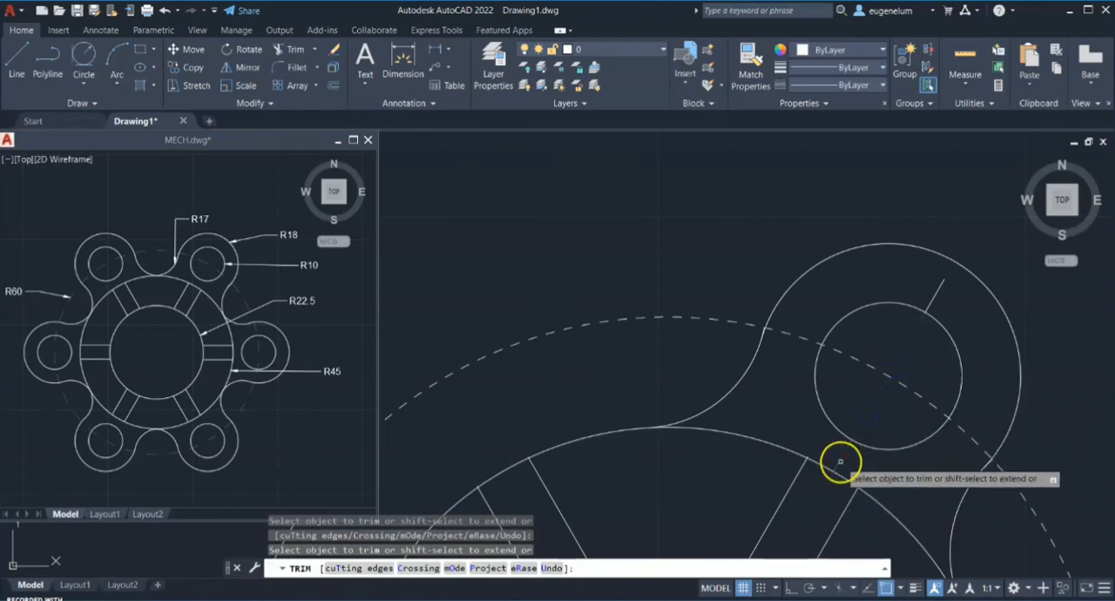
{"action": "left_click", "coordinate": [932, 301]}
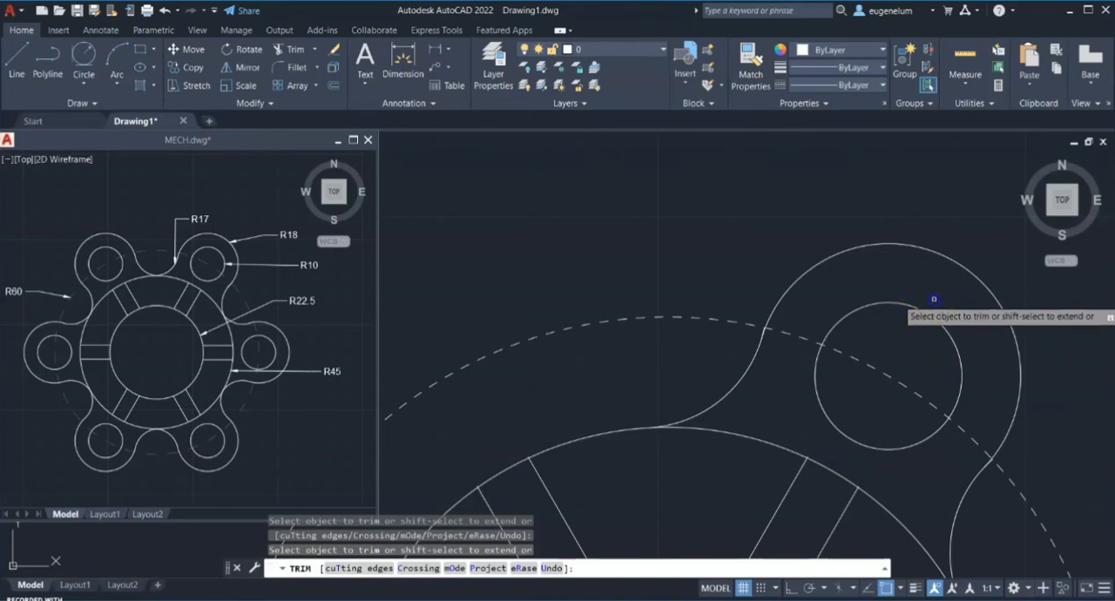
{"action": "scroll", "coordinate": [936, 355], "scroll_direction": "down", "scroll_amount": 4}
{"action": "middle_click_drag", "start_coordinate": [929, 346], "coordinate": [831, 305]}
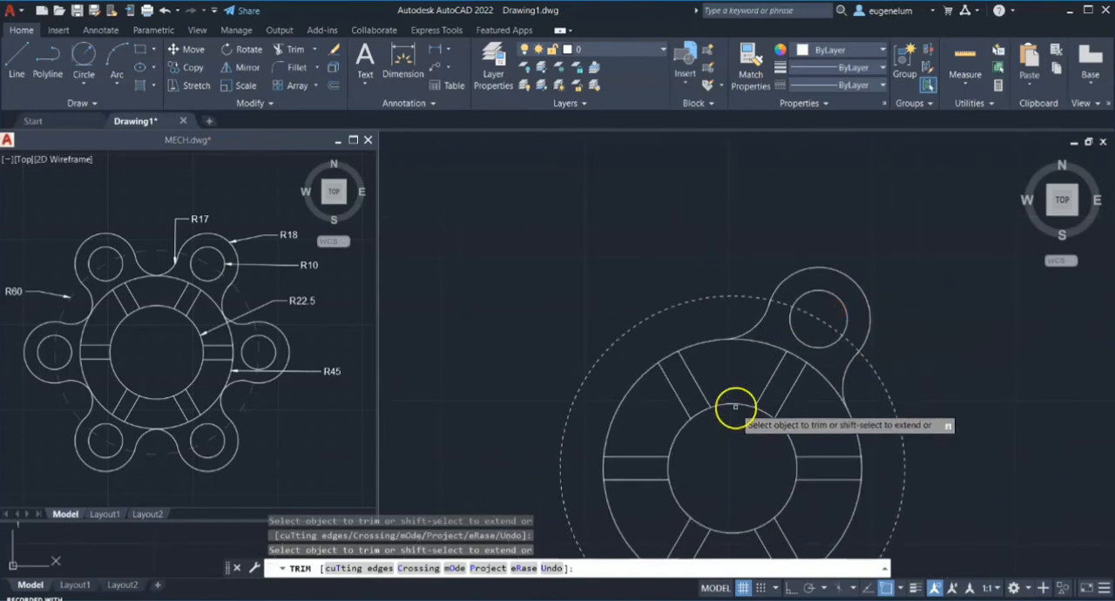
{"action": "key", "text": "Return"}
Create an associative polar array of the lobe's outer arc, 10-radius circle and two tangent arcs around the circles' centre, with 6 items over 360°
{"action": "mouse_move", "coordinate": [735, 399]}
{"action": "middle_mouse_down"}
{"action": "mouse_move", "coordinate": [679, 306]}
{"action": "mouse_move", "coordinate": [642, 288]}
{"action": "middle_mouse_up"}
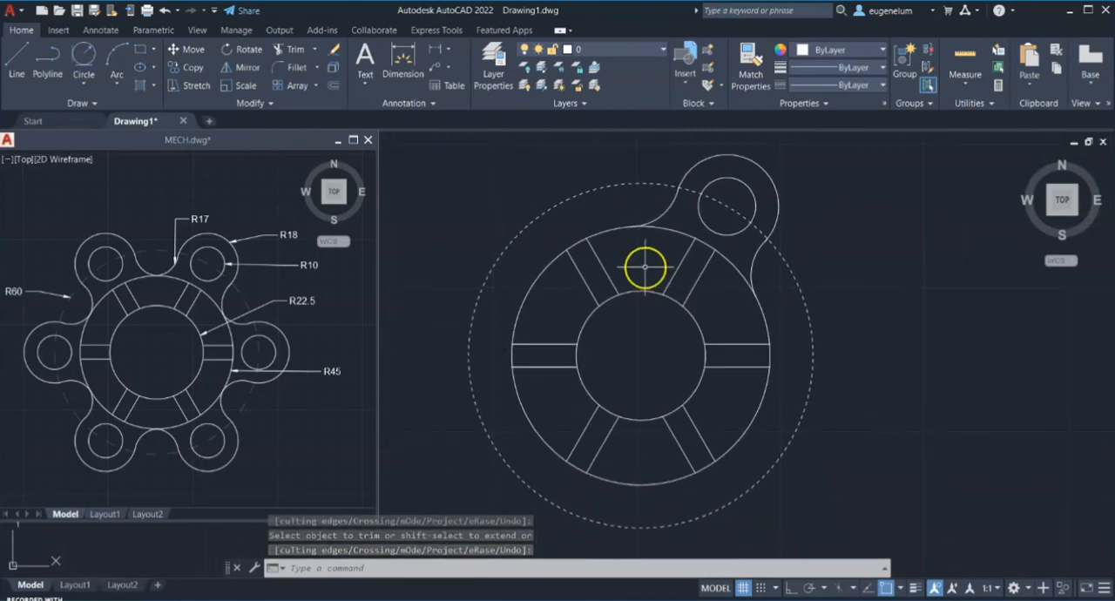
{"action": "type", "text": "ar"}
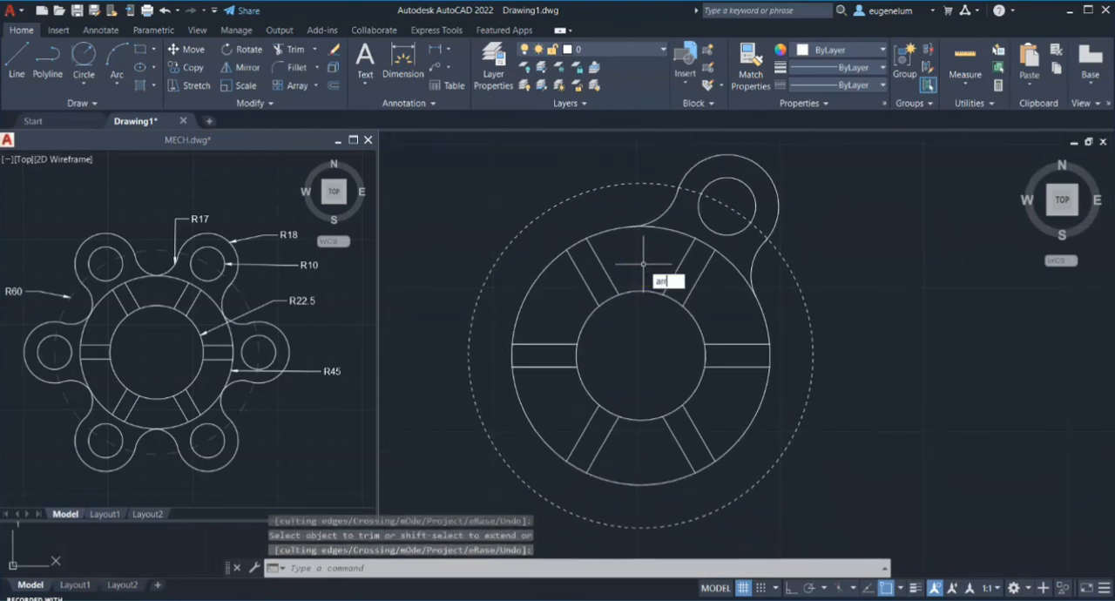
{"action": "type", "text": "ra"}
{"action": "key", "text": "Return"}
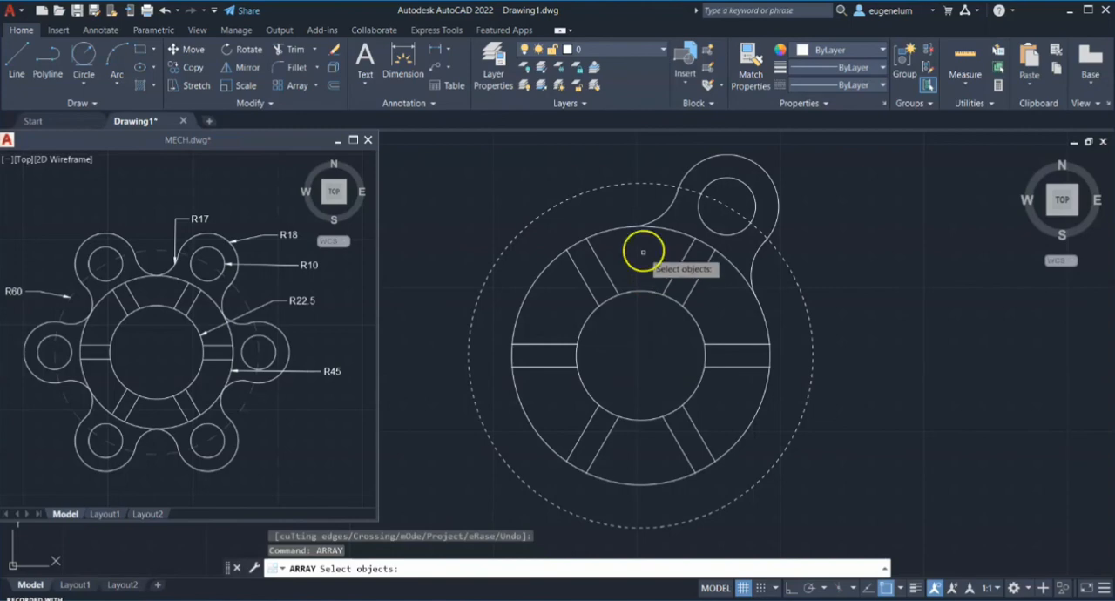
{"action": "left_click", "coordinate": [670, 206]}
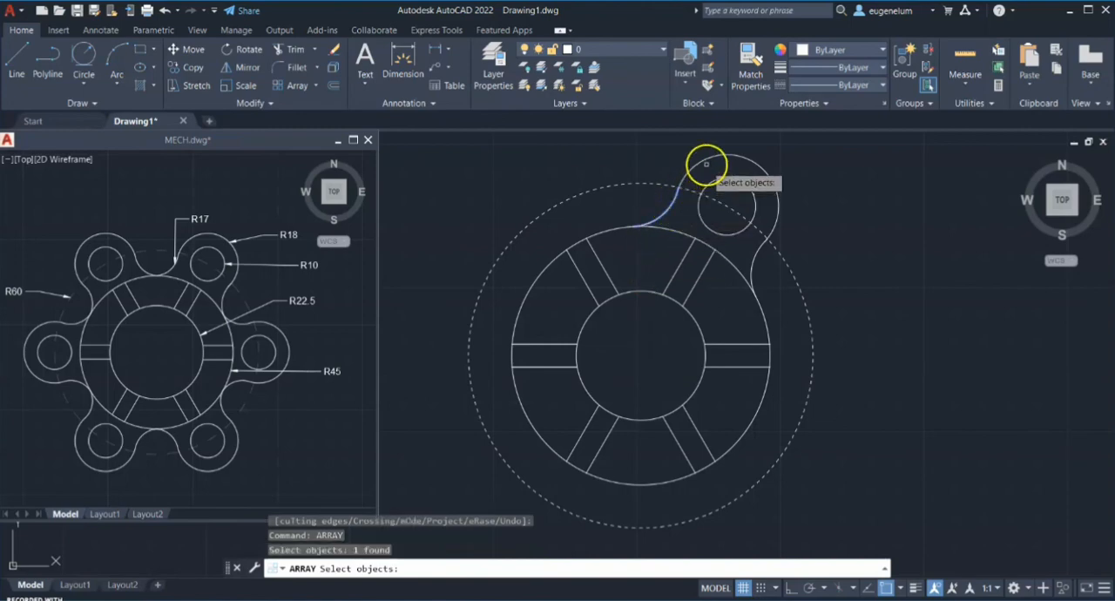
{"action": "left_click", "coordinate": [706, 161]}
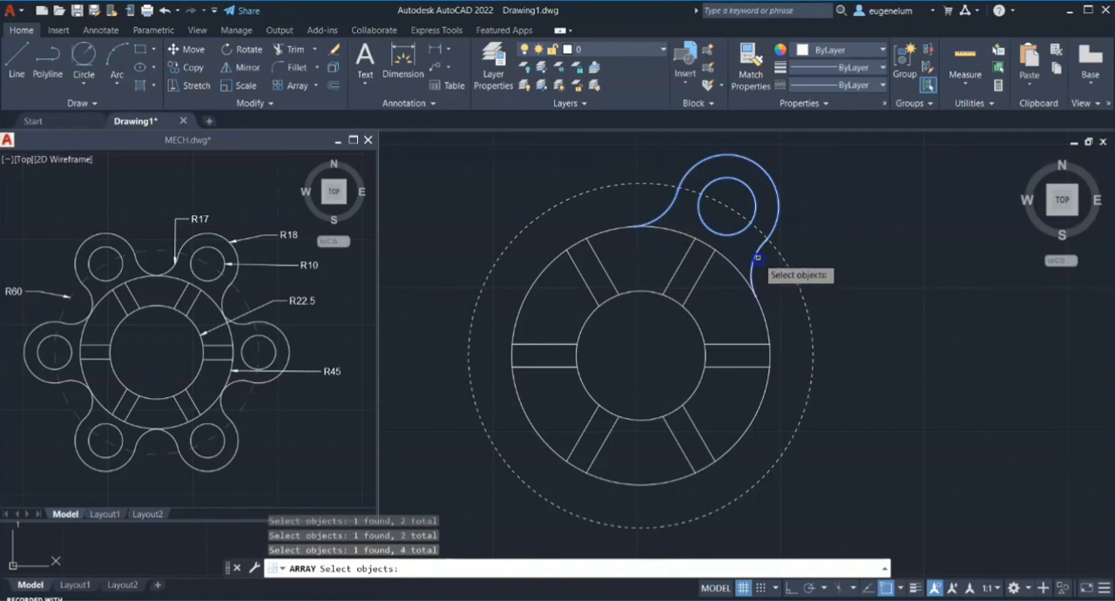
{"action": "key", "text": "Return"}
{"action": "left_click", "coordinate": [794, 324]}
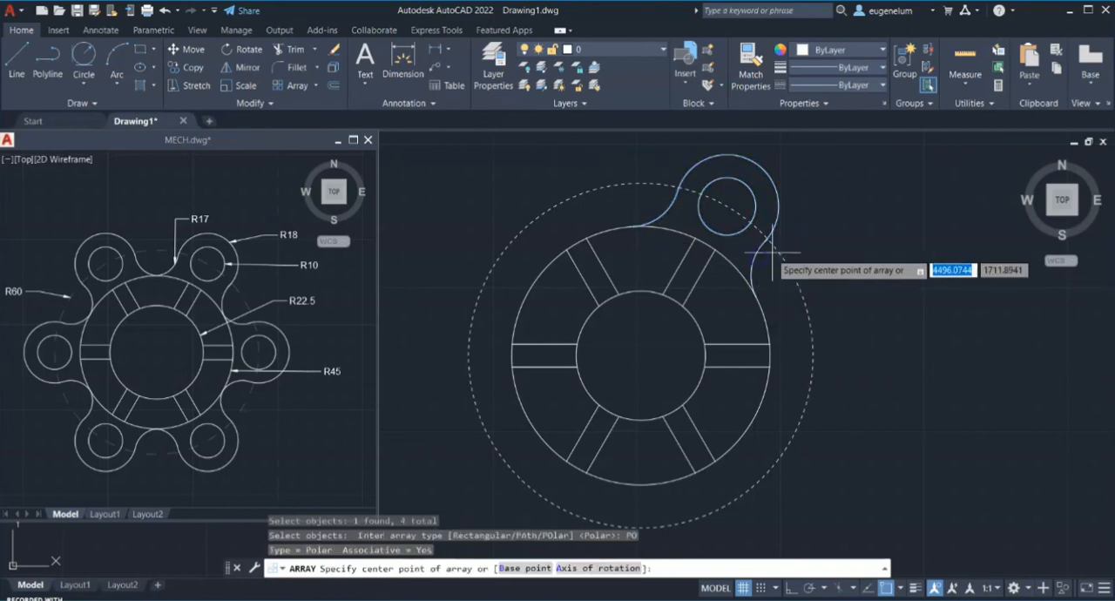
{"action": "left_click", "coordinate": [640, 353]}
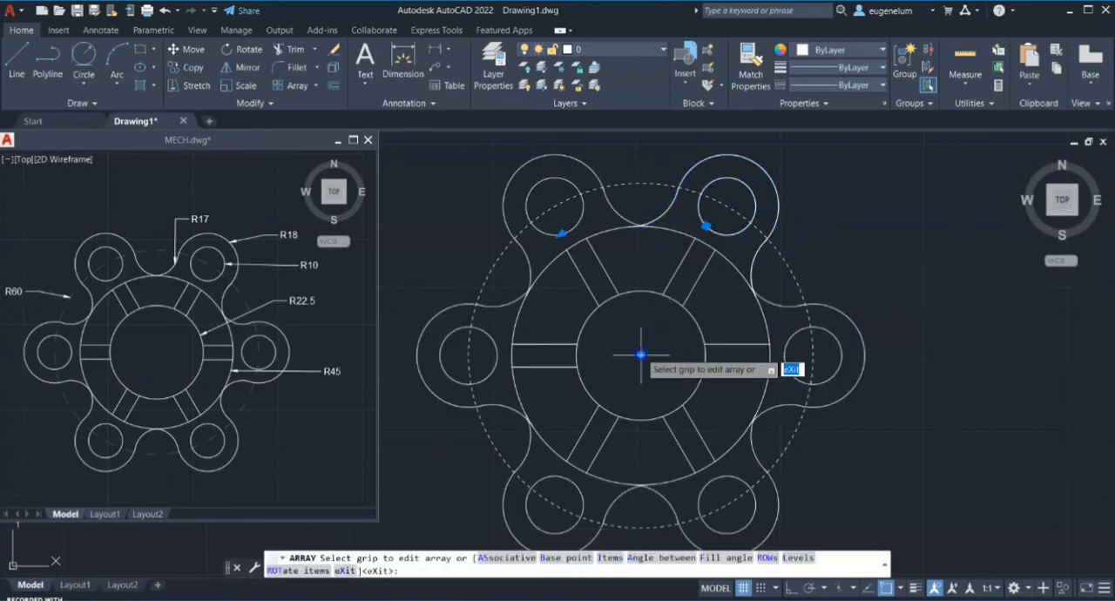
{"action": "scroll", "coordinate": [677, 340], "scroll_direction": "down", "scroll_amount": 3}
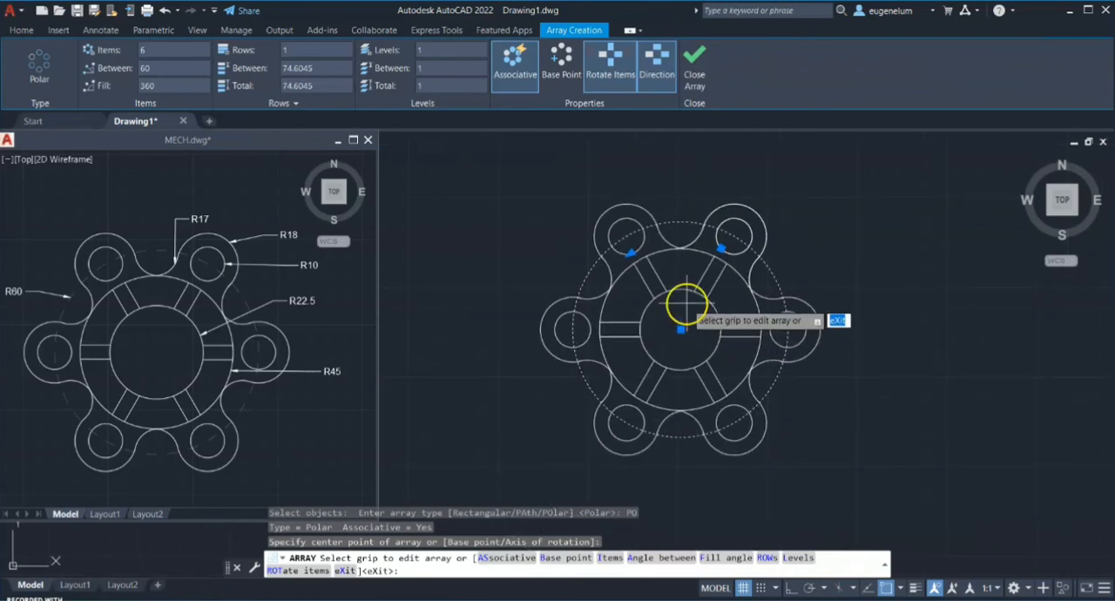
{"action": "key", "text": "Return"}
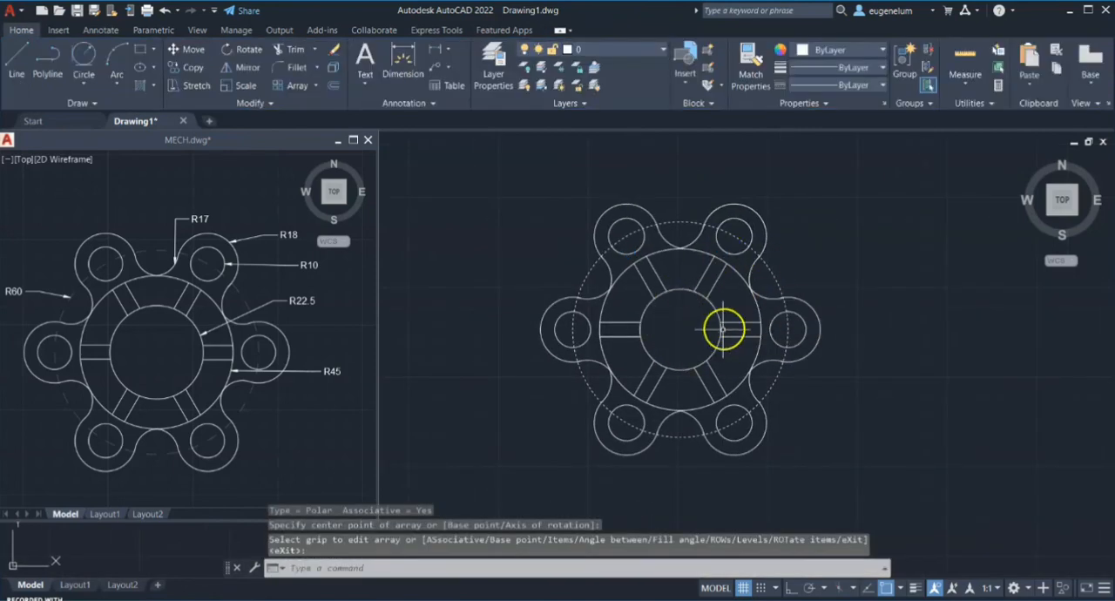